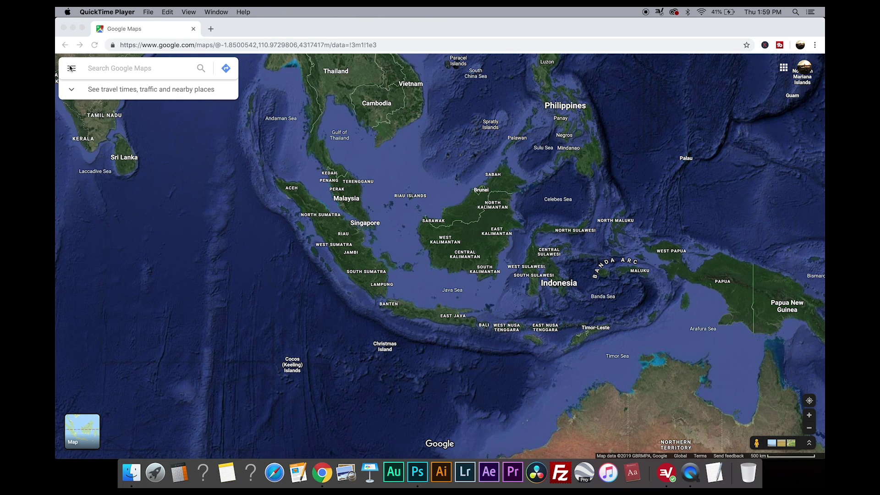
Turn off Google Maps labels and screenshot the label-free satellite view of Indonesia.
left_click(71, 68)
left_click(71, 68)
left_click(96, 120)
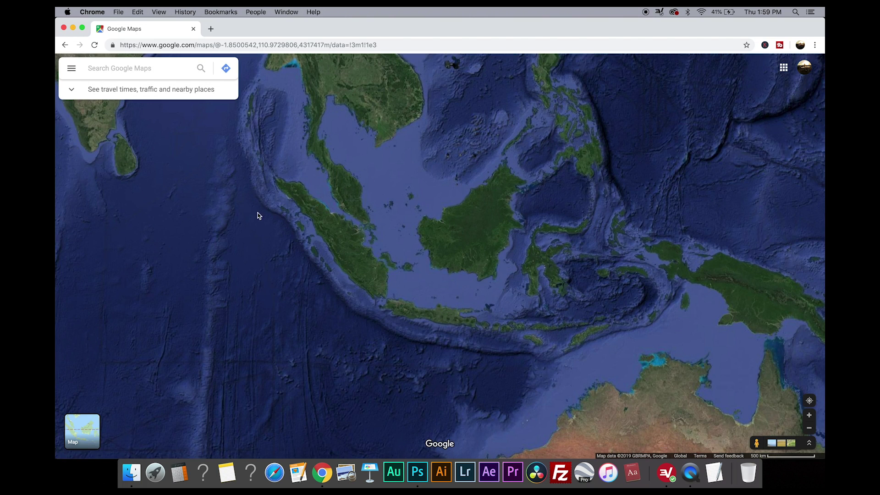
key("super+shift+5")
left_click(401, 252)
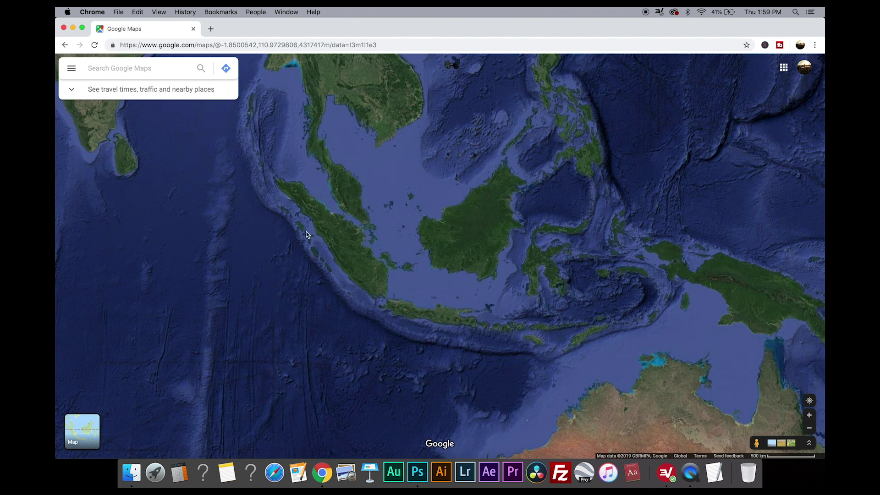
Switch to Map view, zoom in on Java, and capture the browser window.
left_click(71, 69)
left_click(95, 92)
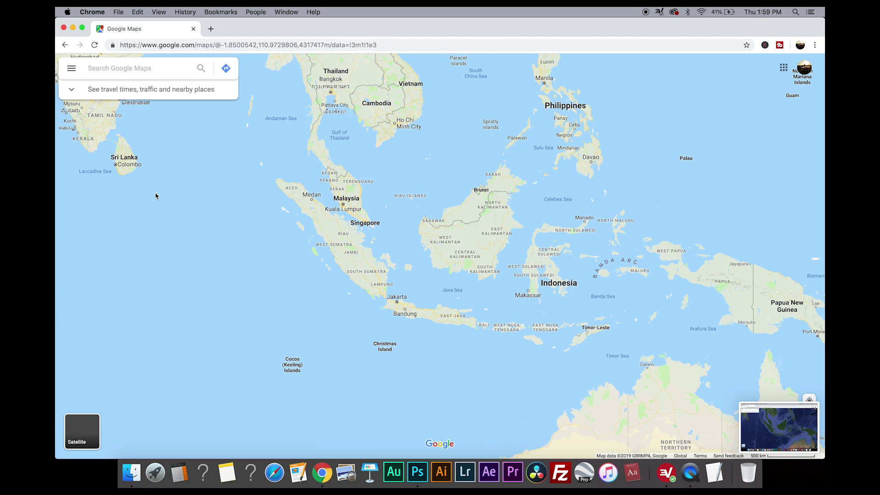
scroll(436, 314, "up", 5)
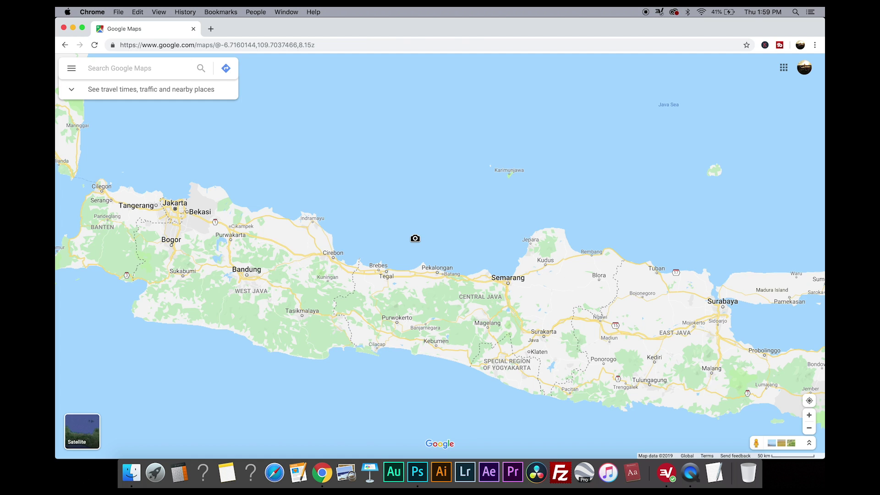
left_click(415, 238)
Open the satellite screenshot in Photoshop and crop it down to the map area.
key("super+Tab")
left_click(444, 101)
left_click_drag(444, 101, 418, 471)
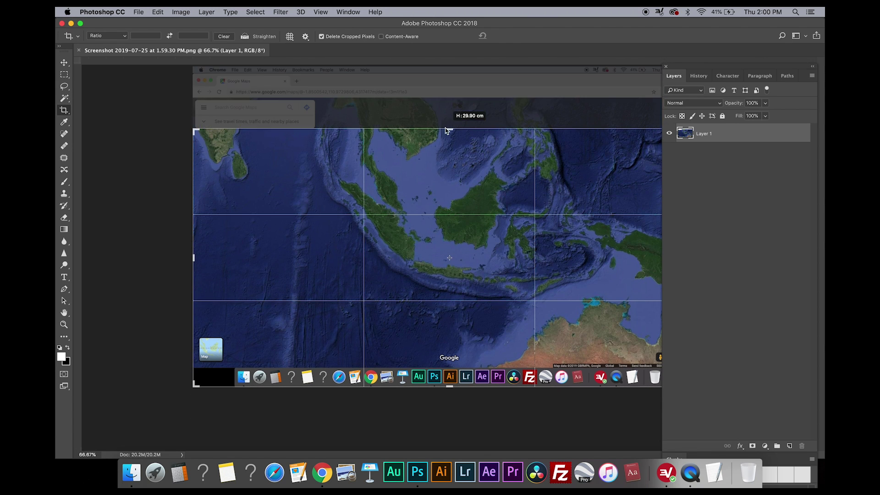
scroll(458, 312, "up", 2)
key("Return")
In Select > Color Range, sample the ocean and add the central ocean shades.
left_click_drag(711, 68, 718, 133)
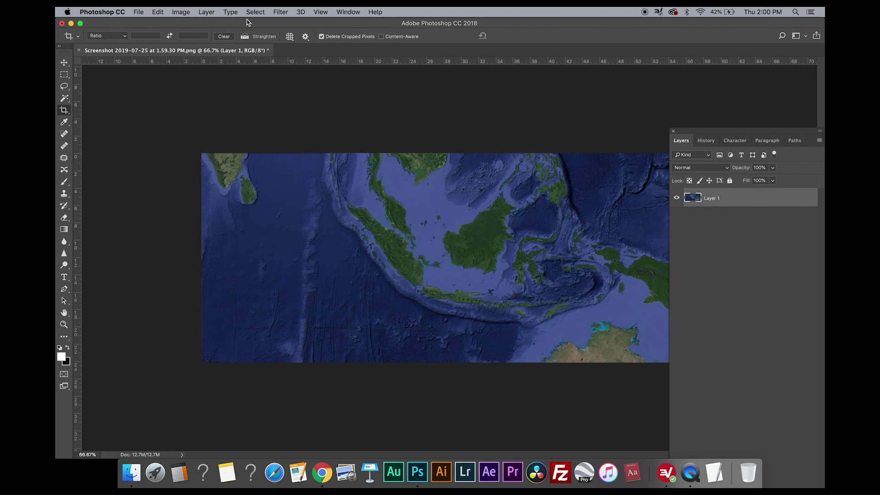
left_click(253, 12)
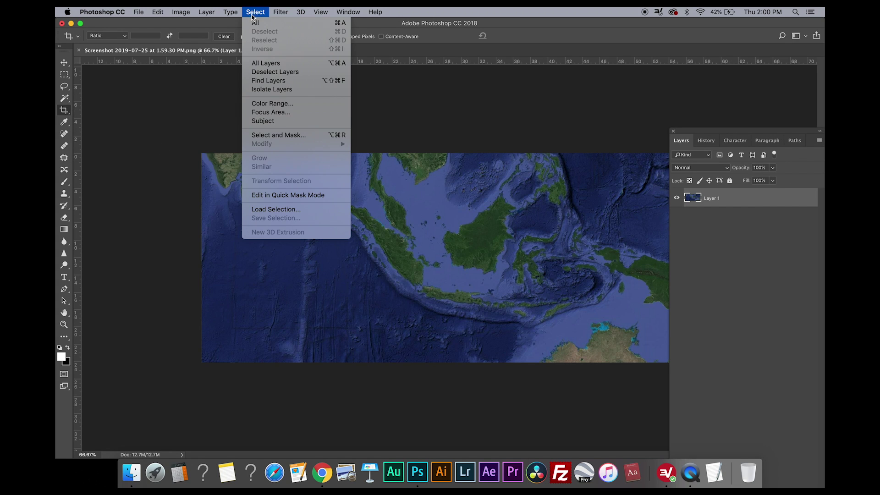
left_click(275, 103)
left_click(336, 244)
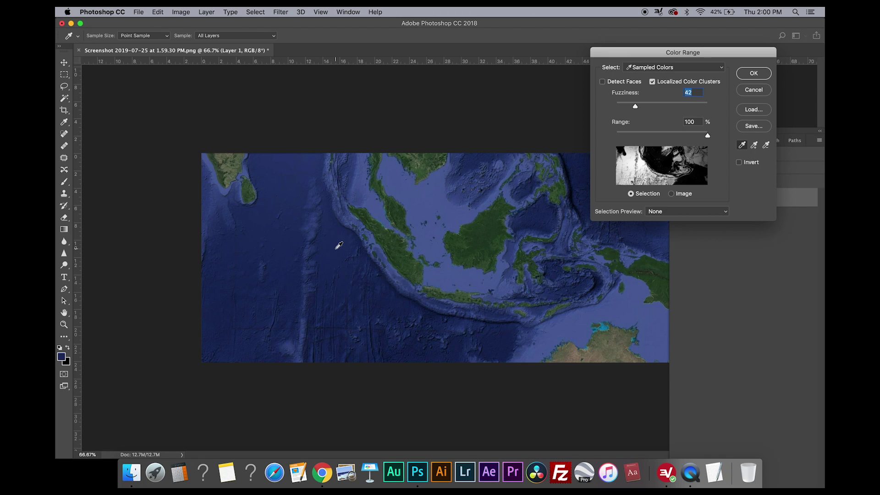
left_click(374, 199)
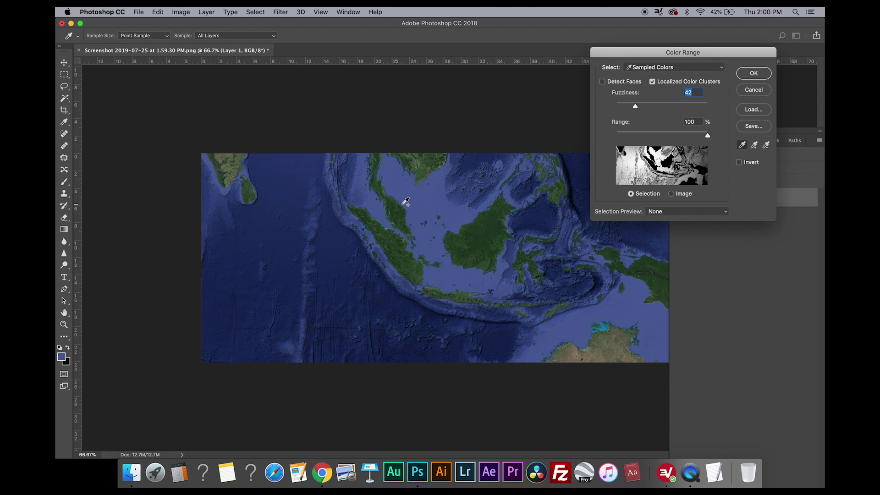
left_click(415, 209)
left_click(454, 191, "shift")
left_click(467, 189, "shift")
left_click(481, 156, "shift")
left_click(500, 163, "shift")
Add the western, lower, eastern and top-right ocean to the selection, then confirm at Fuzziness 42.
left_click(284, 178, "shift")
left_click(205, 172, "shift")
left_click(216, 181, "shift")
left_click(277, 336, "shift")
left_click(309, 341, "shift")
left_click(515, 355, "shift")
left_click(570, 321, "shift")
left_click(664, 235, "shift")
left_click_drag(605, 52, 610, 9)
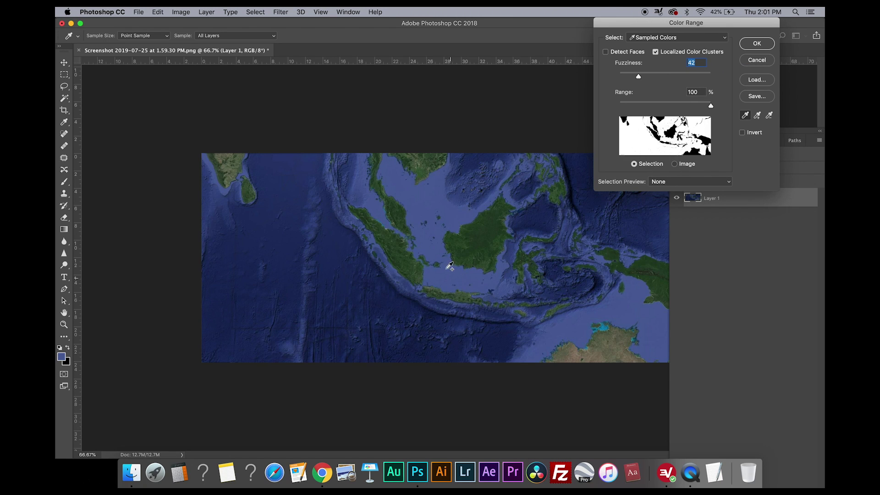
left_click(574, 167, "shift")
left_click_drag(632, 23, 532, 10)
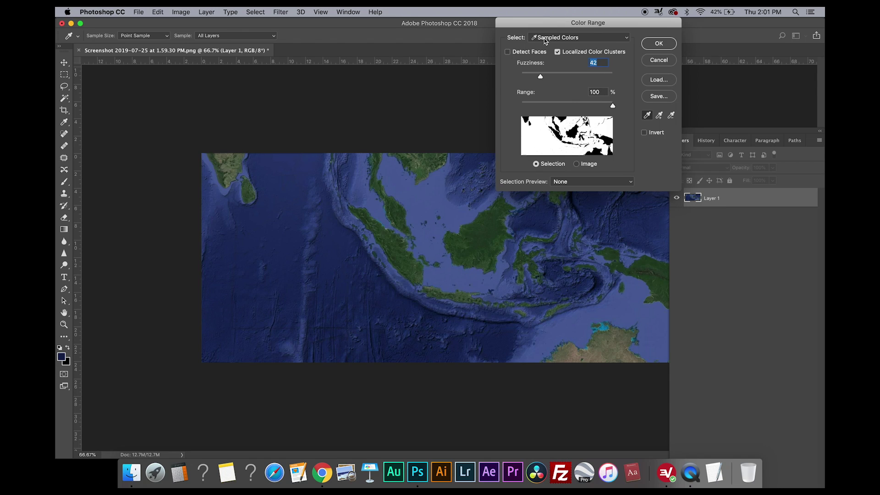
left_click(659, 44)
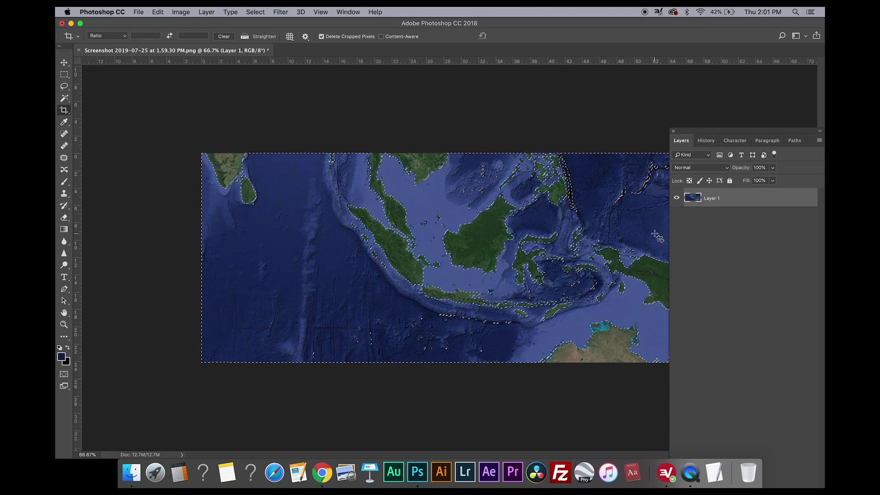
Delete the ocean, lasso-delete the leftover streaks and specks, then load Layer 1's land as a selection.
left_click_drag(705, 137, 755, 142)
key("Delete")
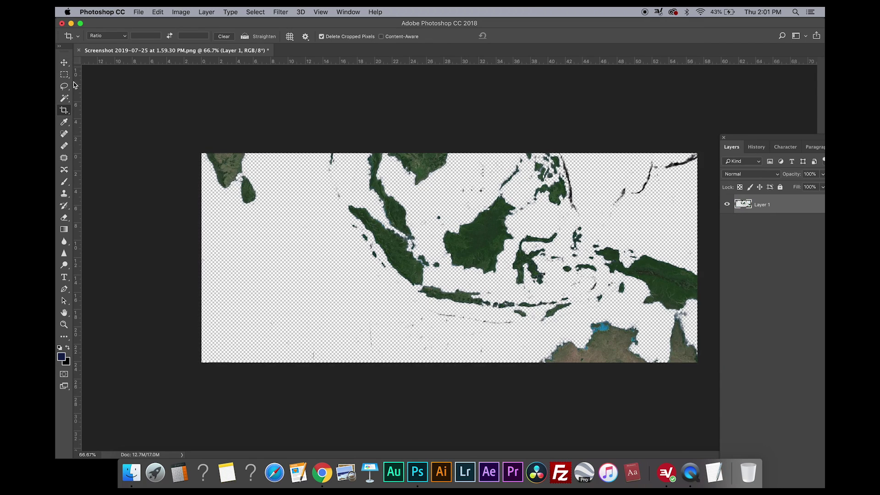
key("l")
left_click_drag(599, 156, 697, 138)
key("Delete")
left_click_drag(524, 321, 523, 342)
key("Delete")
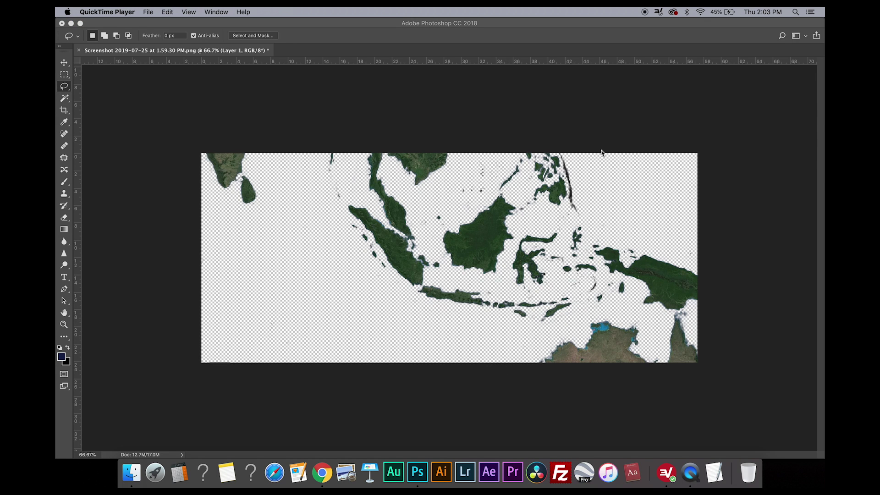
left_click(602, 152)
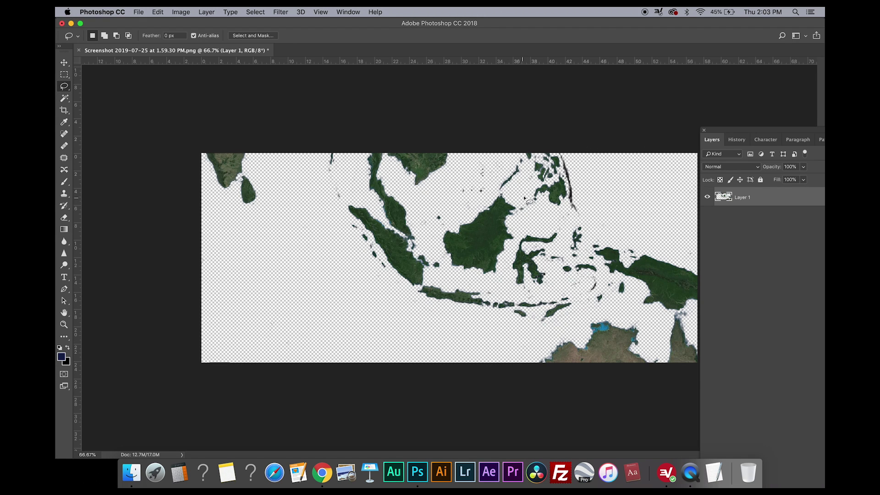
left_click(725, 197, "super")
Convert the land selection into a work path tracing the coastlines.
left_click(64, 75)
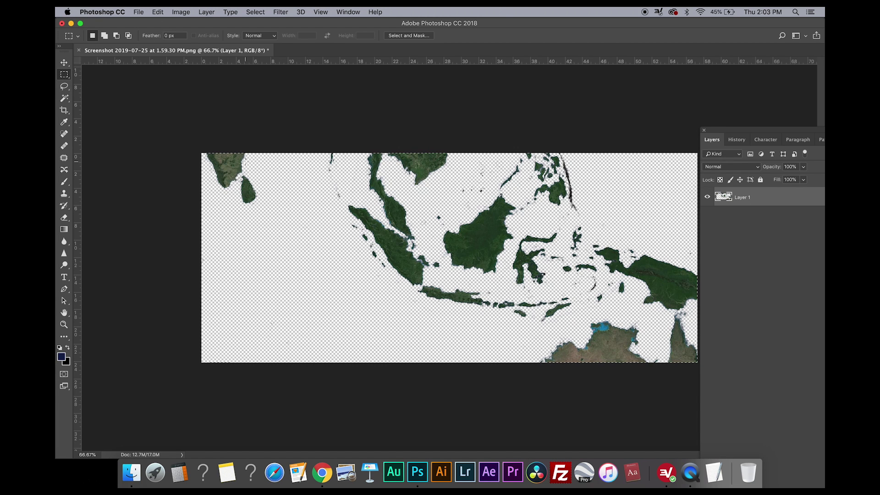
right_click(474, 236)
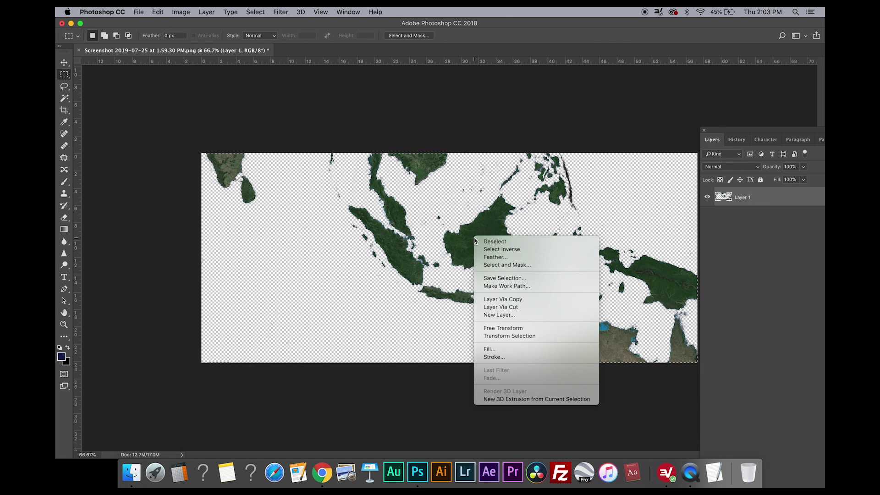
left_click(508, 286)
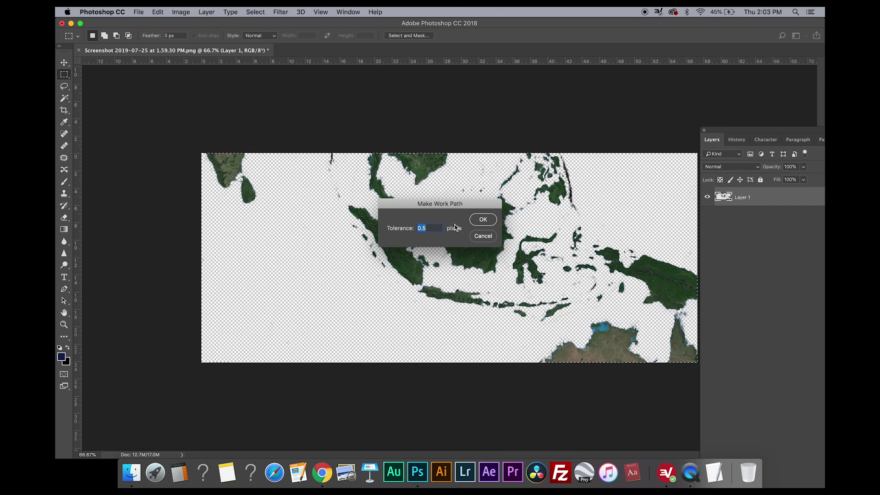
left_click_drag(481, 224, 374, 223)
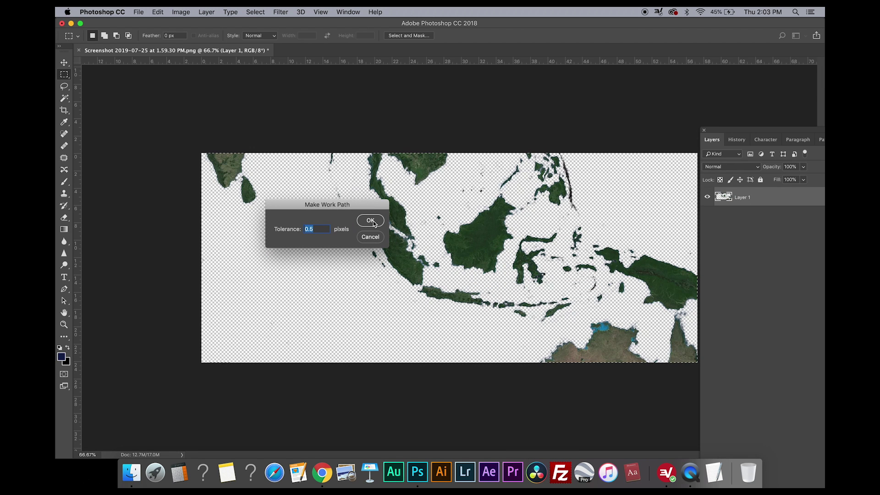
left_click(372, 220)
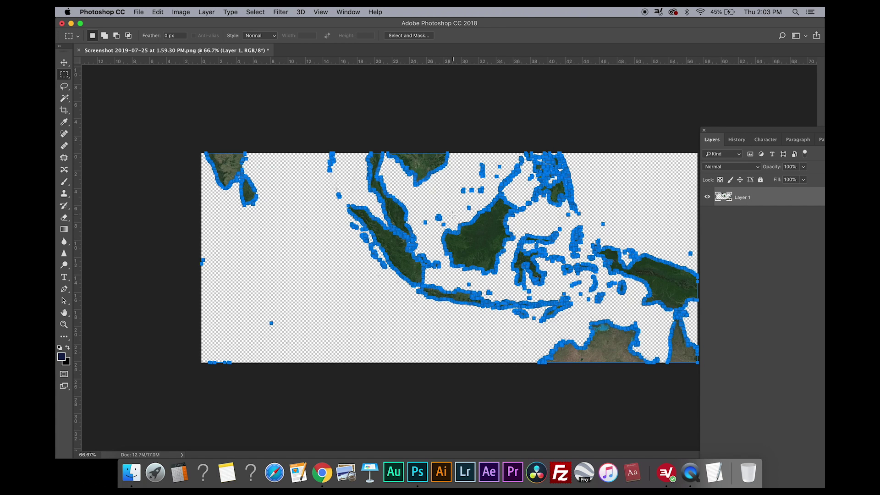
Add an empty Layer 2 and delete the satellite Layer 1.
left_click_drag(736, 130, 705, 88)
left_click(784, 457)
left_click_drag(738, 167, 797, 457)
Resize the canvas to 5000 × 3000 pixels.
left_click(181, 12)
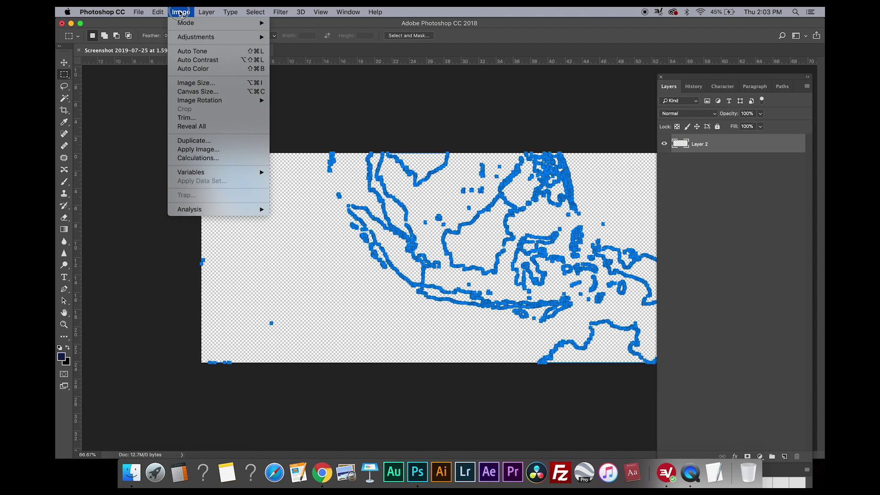
left_click(207, 94)
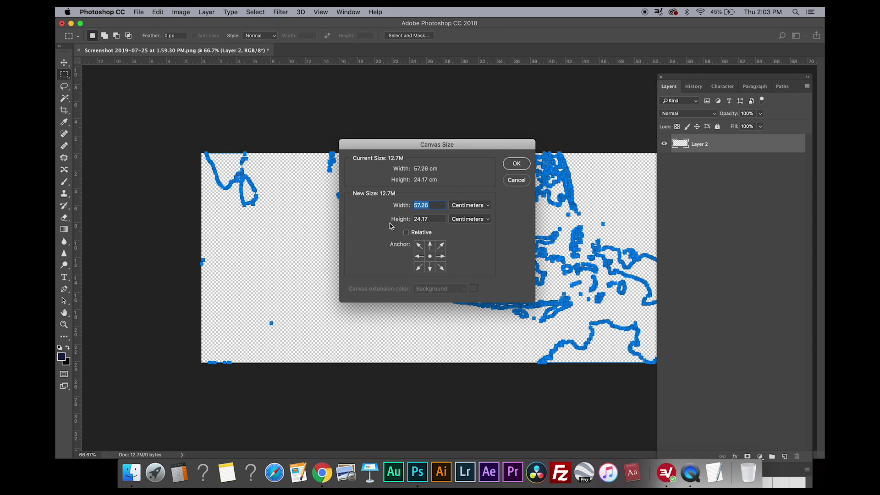
left_click(465, 206)
left_click(467, 190)
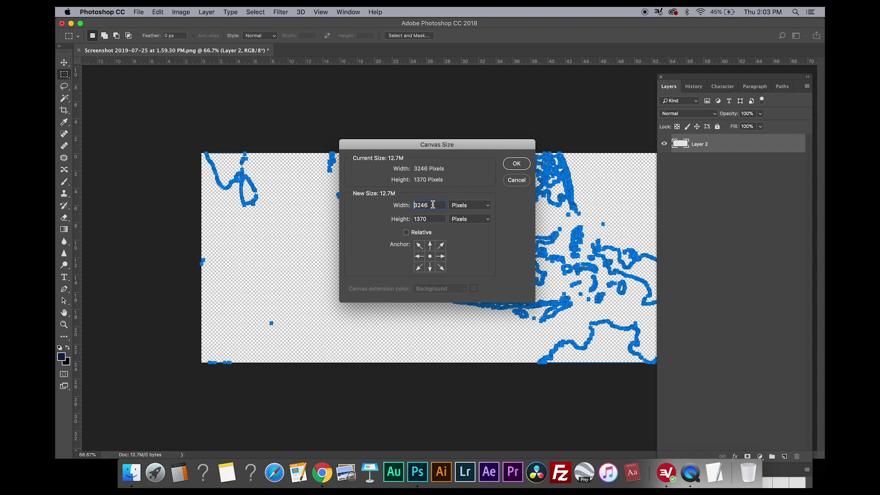
type("5000")
key("Tab")
type("3000")
key("Return")
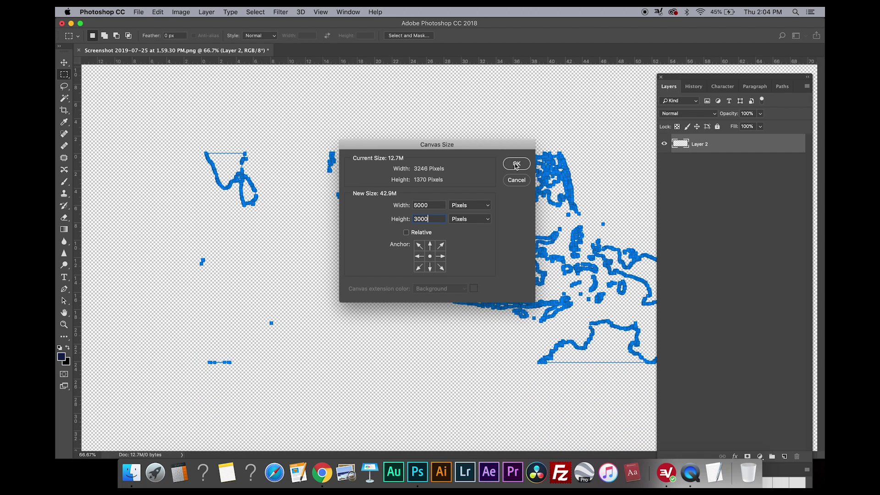
Free-transform Layer 2 to scale the coastline outlines up across the canvas.
key("super+minus")
key("super+minus")
key("super+t")
left_click_drag(572, 206, 642, 177)
left_click_drag(325, 177, 258, 143)
key("Return")
Set the foreground colour to orange-brown.
key("m")
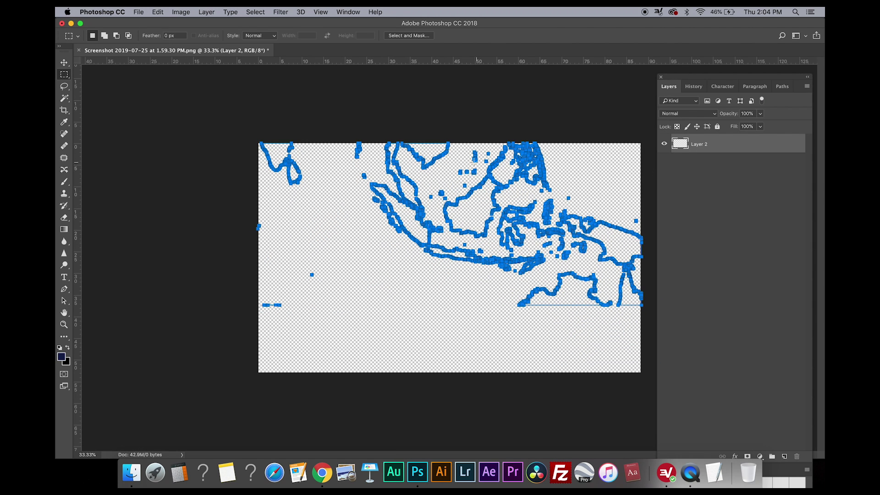
left_click(782, 86)
right_click(711, 101)
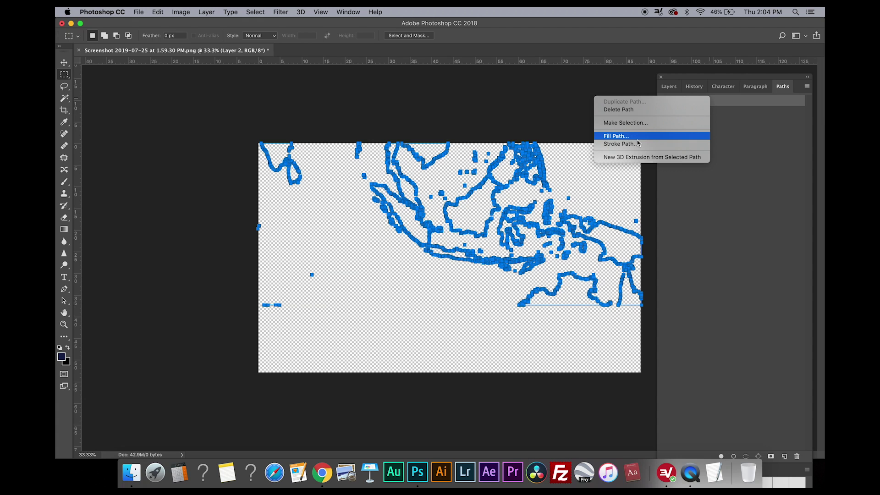
left_click(787, 89)
left_click(63, 358)
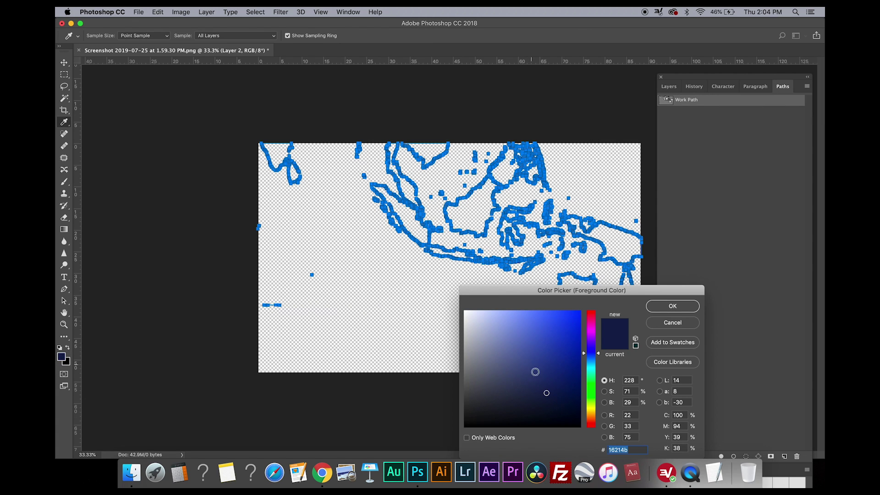
left_click_drag(592, 379, 593, 421)
left_click(672, 306)
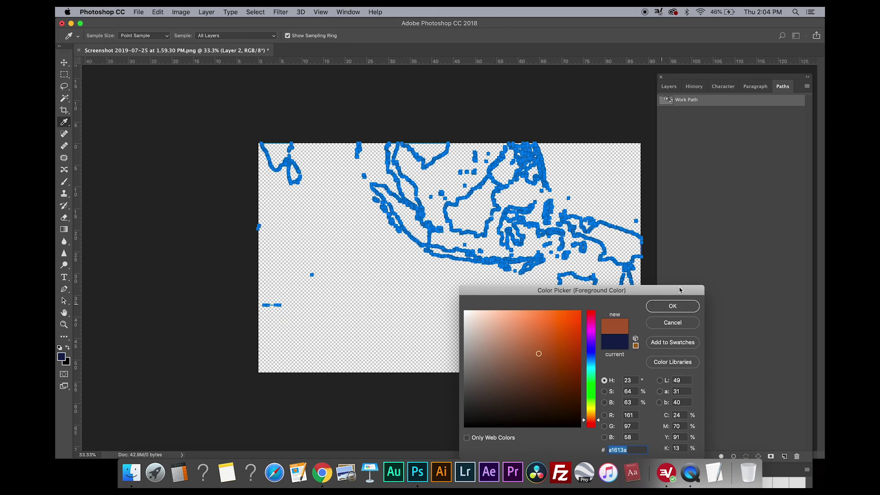
Fill the work path with the orange-brown foreground colour.
right_click(718, 105)
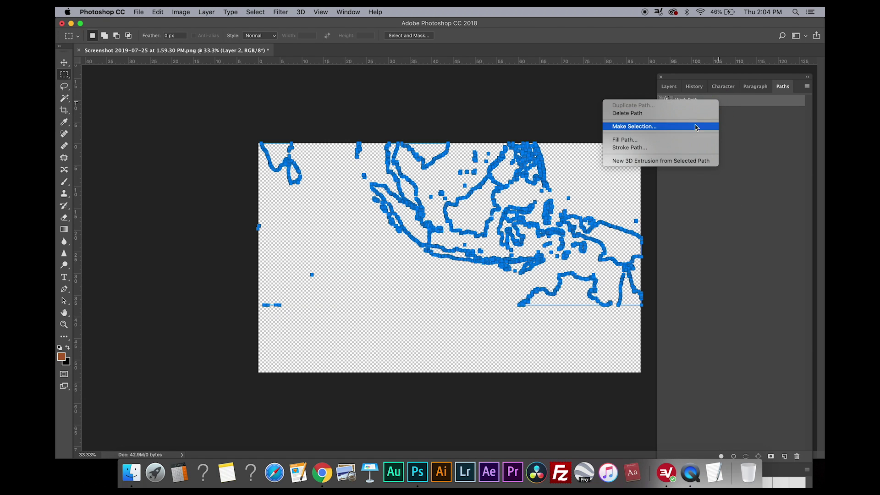
left_click(670, 143)
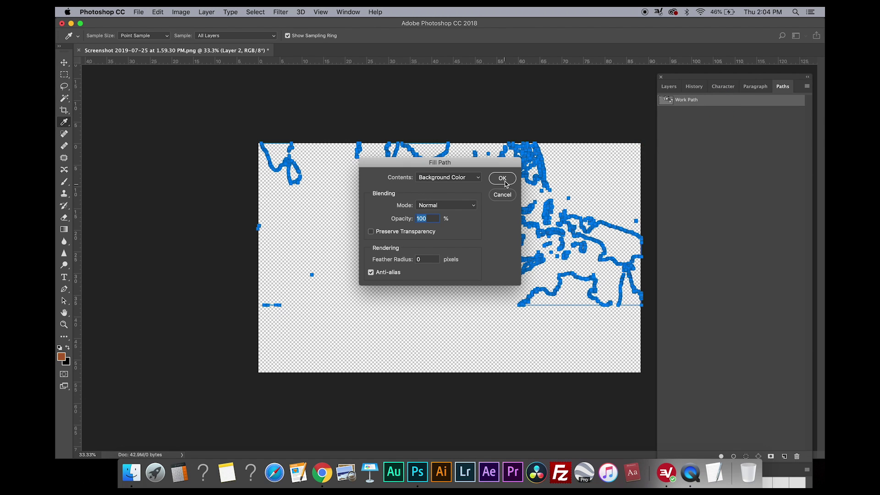
left_click(429, 177)
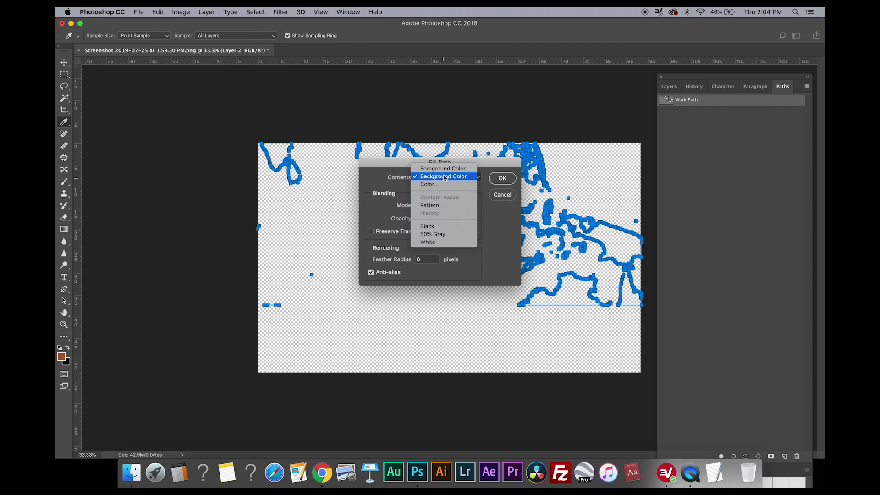
left_click(443, 168)
left_click(503, 178)
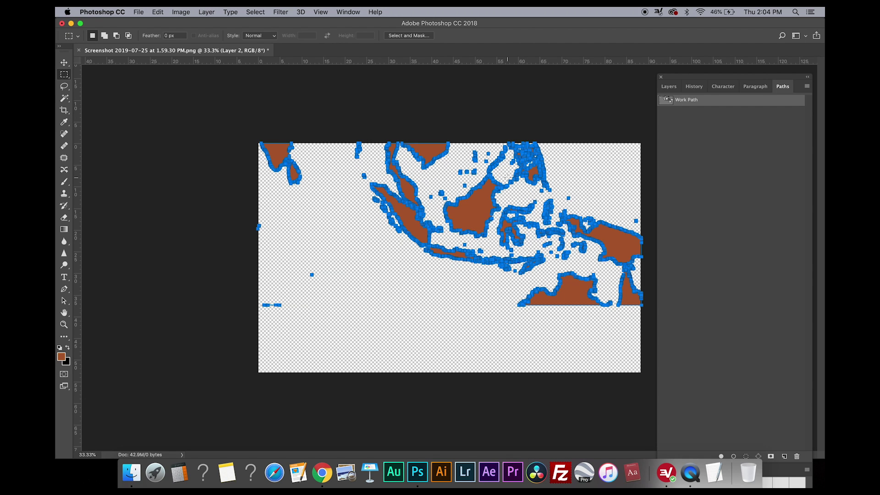
Delete the blue outline path and crop away the empty area below the map.
right_click(740, 98)
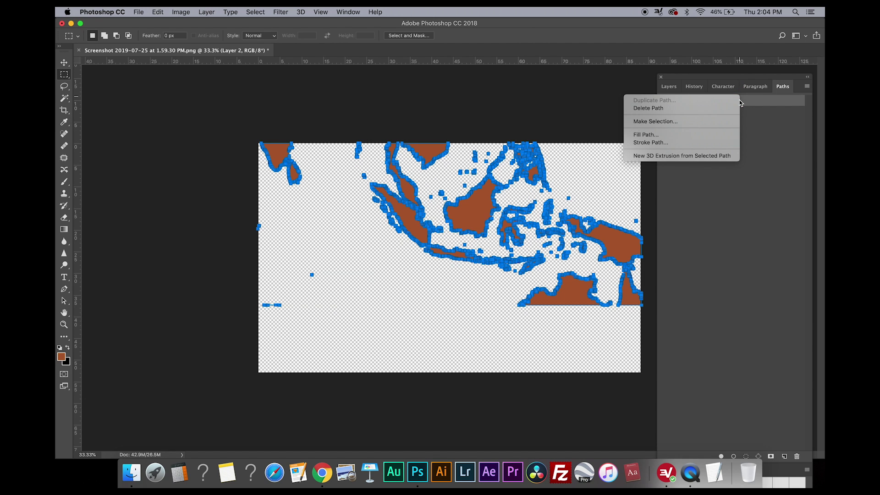
left_click(666, 109)
left_click(64, 111)
left_click_drag(449, 371, 454, 338)
Apply the crop that trims the empty bottom of the map.
key("Return")
scroll(436, 236, "up", 3)
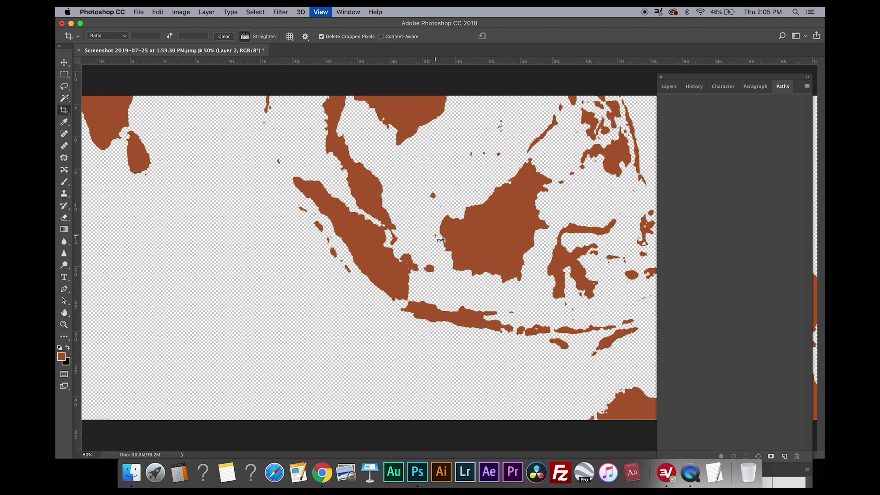
key("h")
scroll(449, 271, "right", 3)
Save a PNG copy of the brown land map as map.png in T2.
key("super+shift+s")
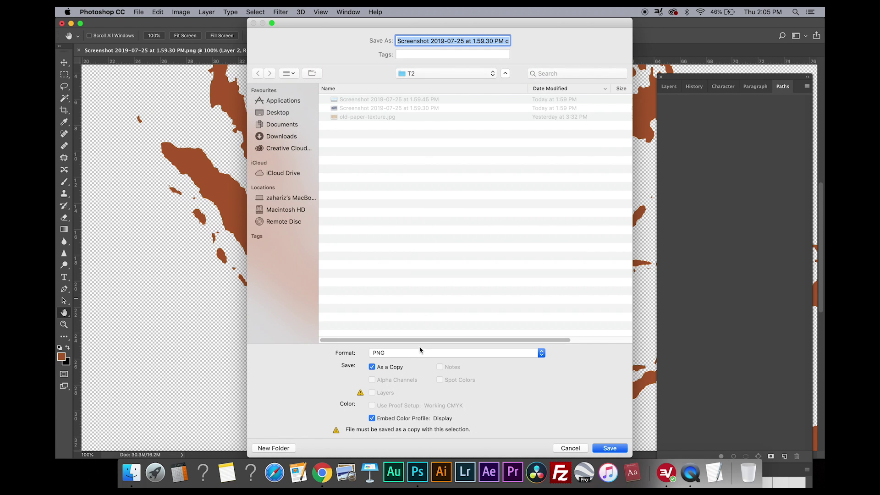
type("mapping")
left_click(605, 448)
left_click(497, 206)
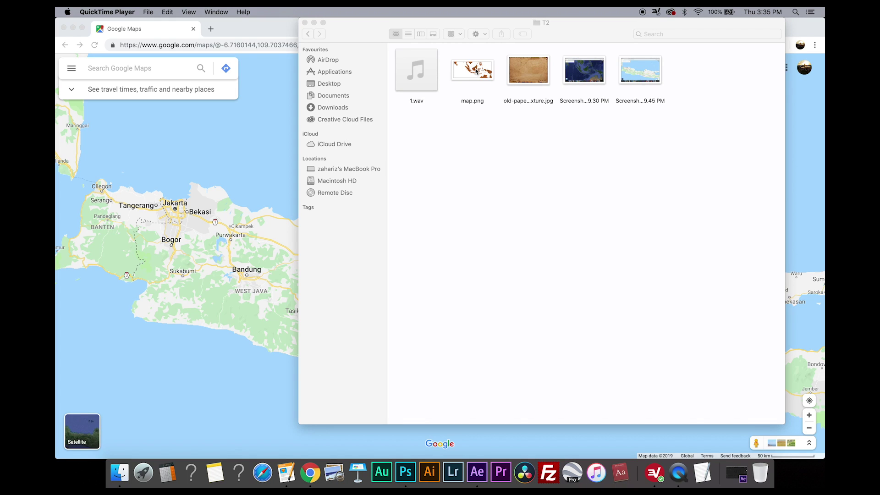
Import map.png into After Effects by dragging it onto the Dock icon.
left_click_drag(469, 70, 478, 471)
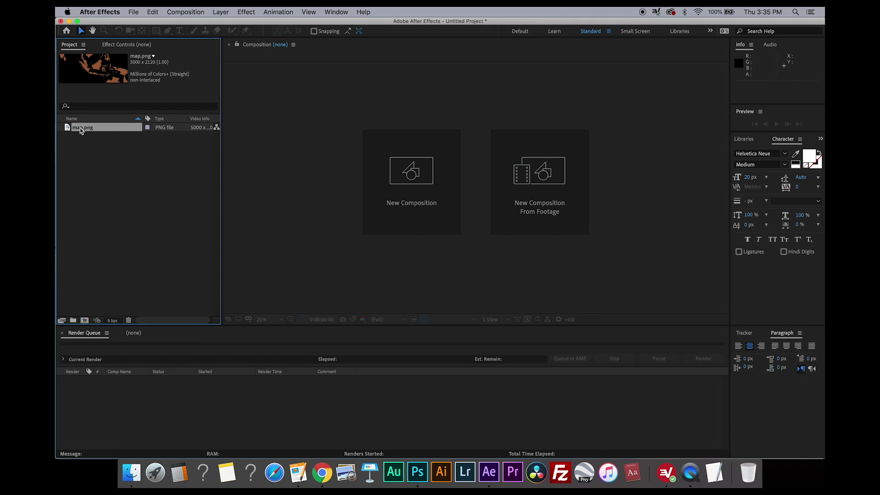
Make a map comp from map.png, then a 1920×1080, 6-second Comp 1.
left_click_drag(80, 128, 84, 321)
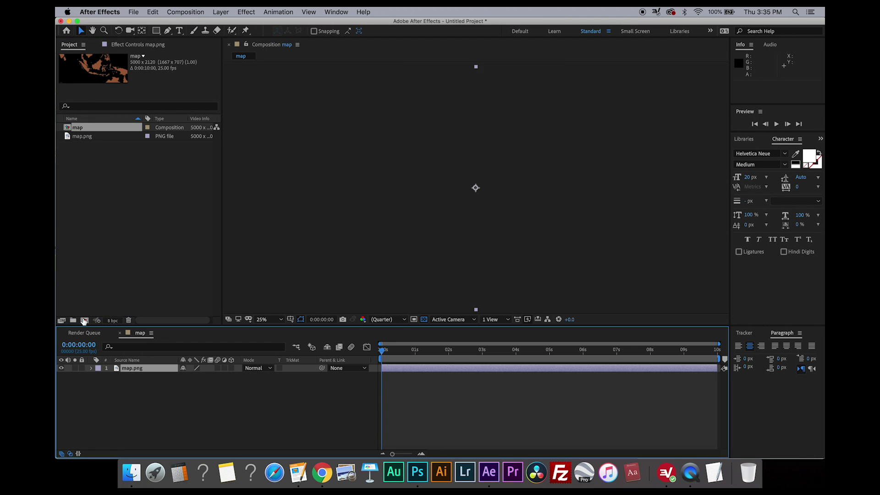
right_click(130, 208)
left_click(177, 211)
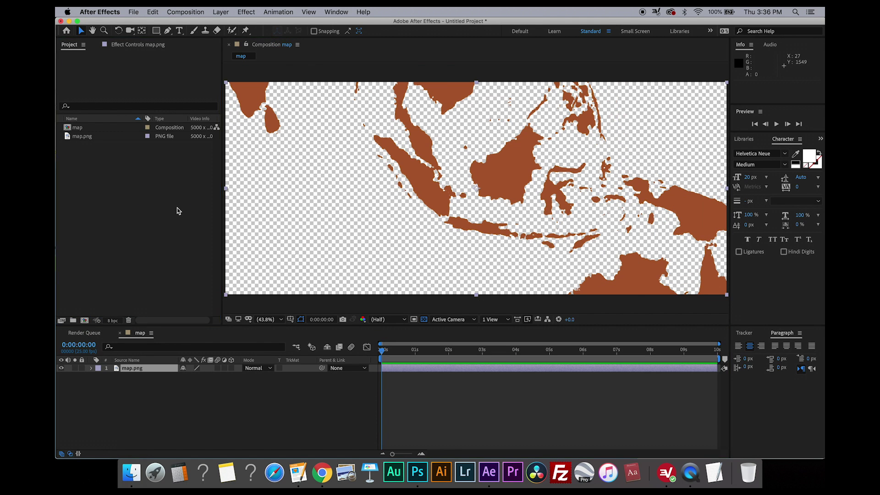
left_click(367, 183)
type("1920")
key("Tab")
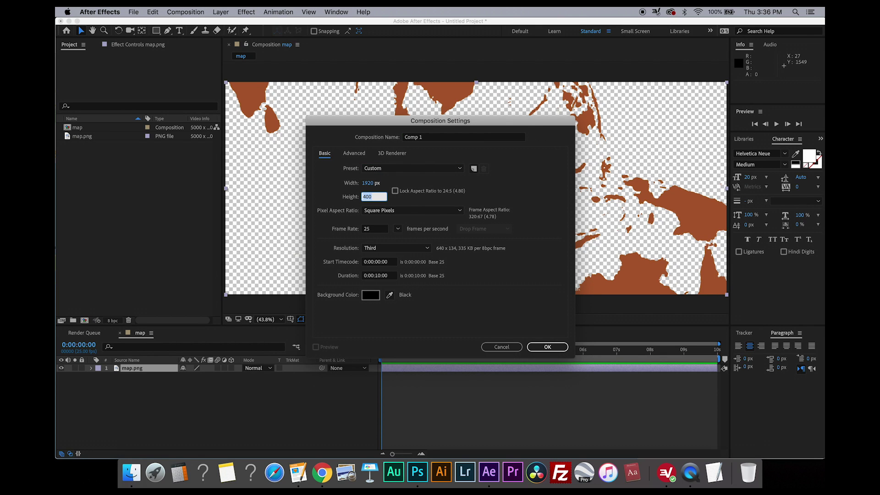
type("1080")
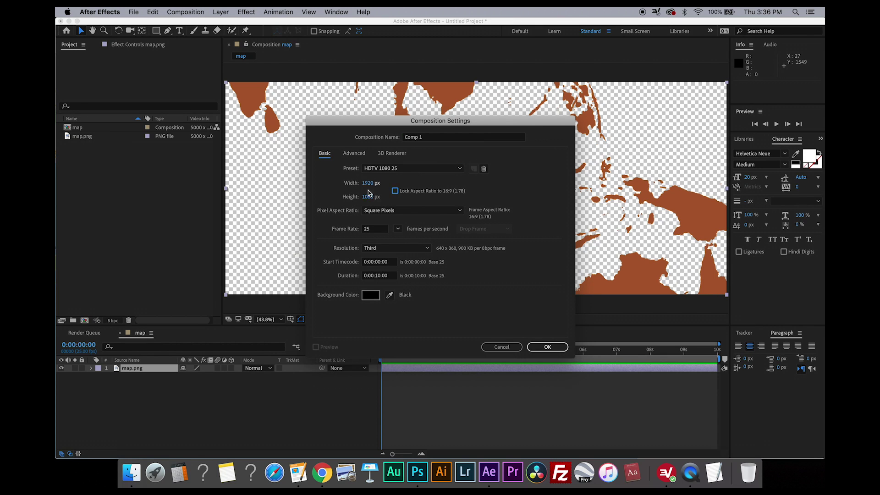
left_click(376, 275)
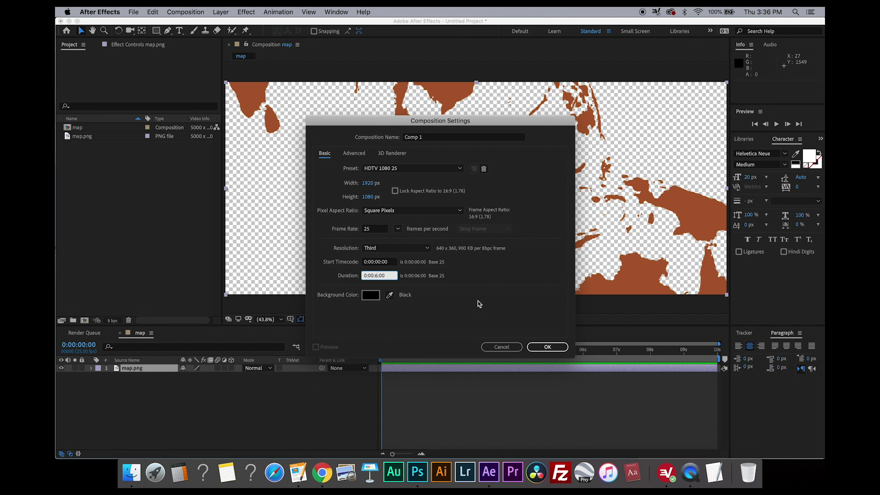
left_click(548, 347)
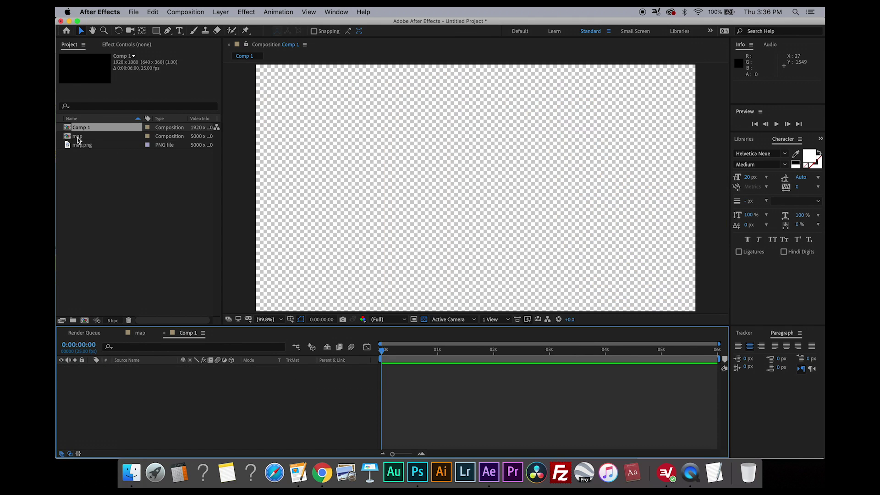
Place the map comp in Comp 1 and add a dark blue solid layer.
left_click_drag(77, 138, 80, 130)
left_click(221, 12)
mouse_move(238, 25)
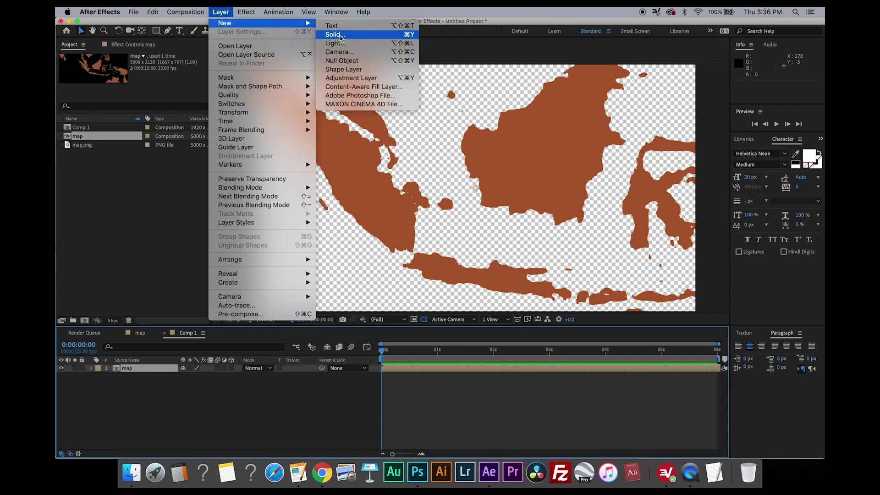
left_click(348, 33)
left_click(434, 297)
key("Return")
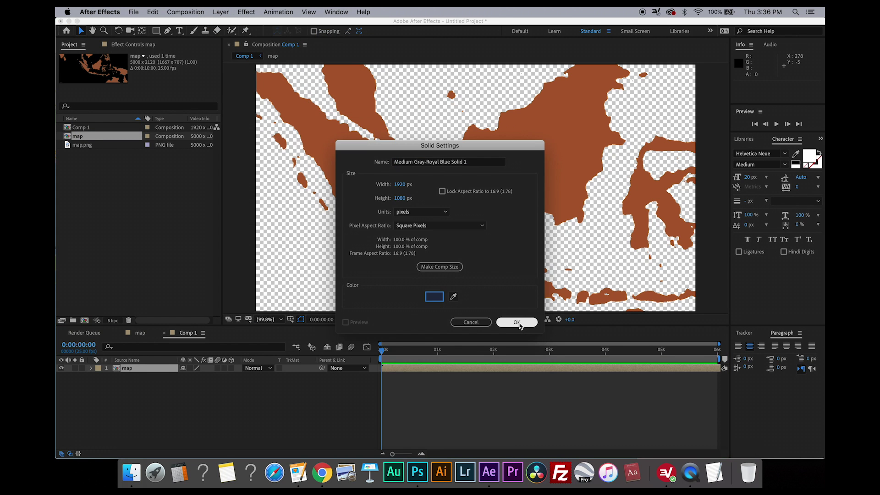
left_click(517, 323)
Move the map layer above the blue solid and set its scale to 51%.
left_click_drag(137, 375, 122, 366)
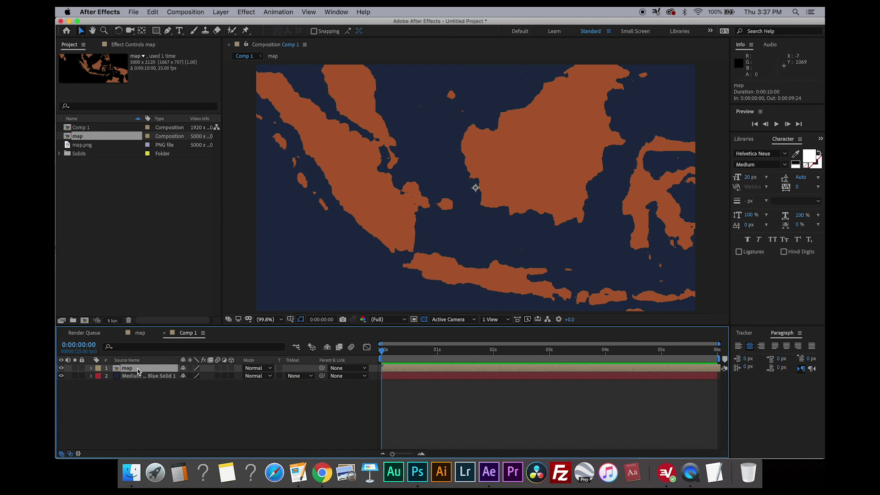
left_click(91, 368)
left_click(100, 376)
mouse_move(205, 400)
left_mouse_down()
mouse_move(179, 399)
mouse_move(192, 399)
left_mouse_up()
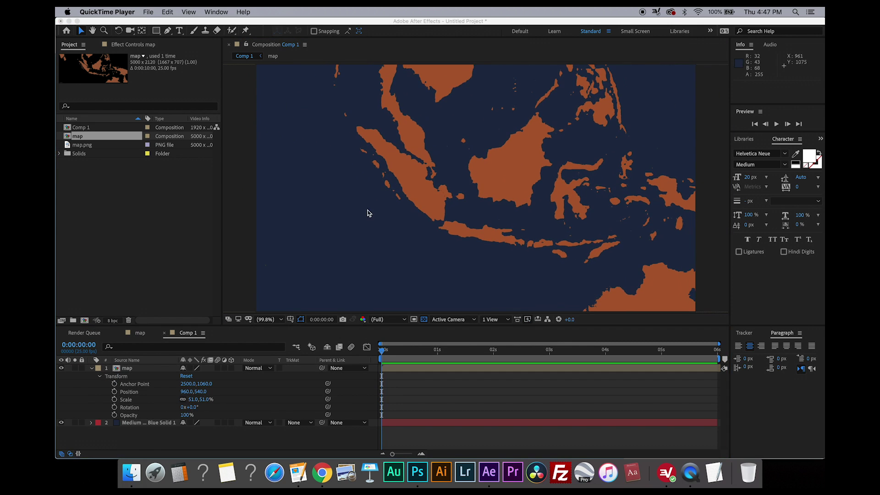
Add a MALAYSIA text label over the Malay peninsula on the map.
left_click(371, 380)
left_click(91, 368)
left_click(127, 368)
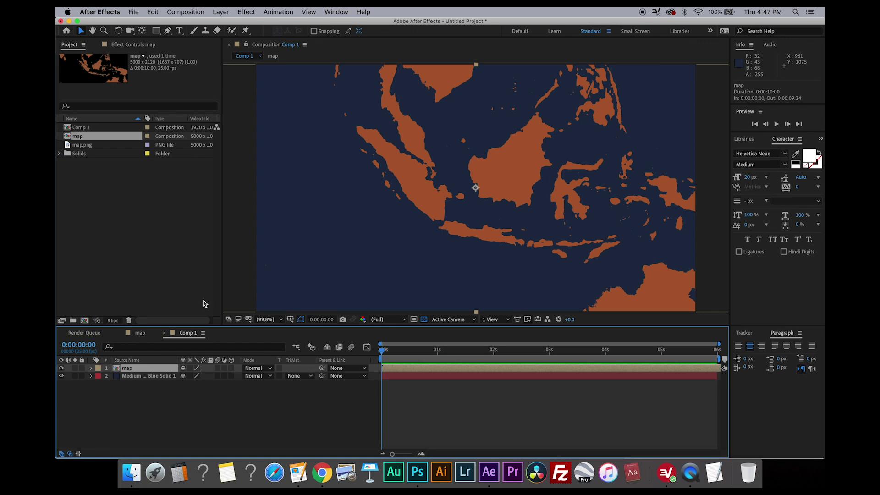
left_click(180, 30)
left_click(448, 149)
type("MALAYSIA")
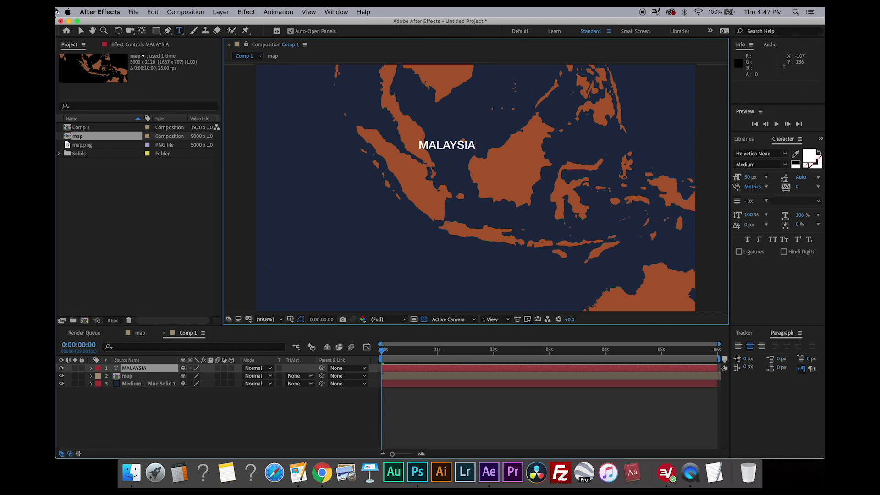
left_click(81, 31)
Duplicate the label, move the copy onto Java and retype it as INDONESIA.
left_click(146, 370)
key("super+d")
left_click_drag(439, 147, 528, 228)
double_click(528, 228)
type("IND")
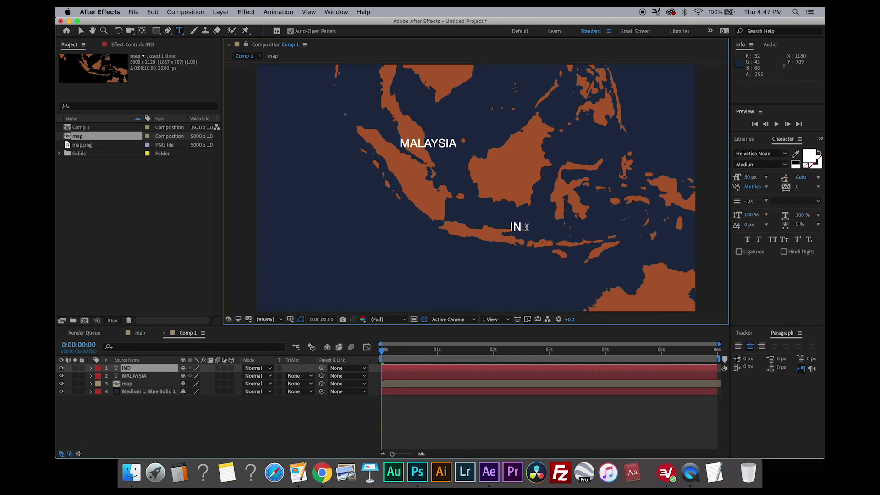
type("ONESIA")
key("Escape")
Duplicate again, move the copy up to the Philippines area and retype it PHILIPPINES.
key("v")
key("super+d")
left_click_drag(527, 230, 618, 92)
double_click(617, 91)
type("PHILIPPINES")
key("Escape")
Make a Borneo label at the map centre and position the West Papua label.
key("super+d")
key("v")
left_click_drag(596, 90, 502, 168)
double_click(502, 167)
type("Bali")
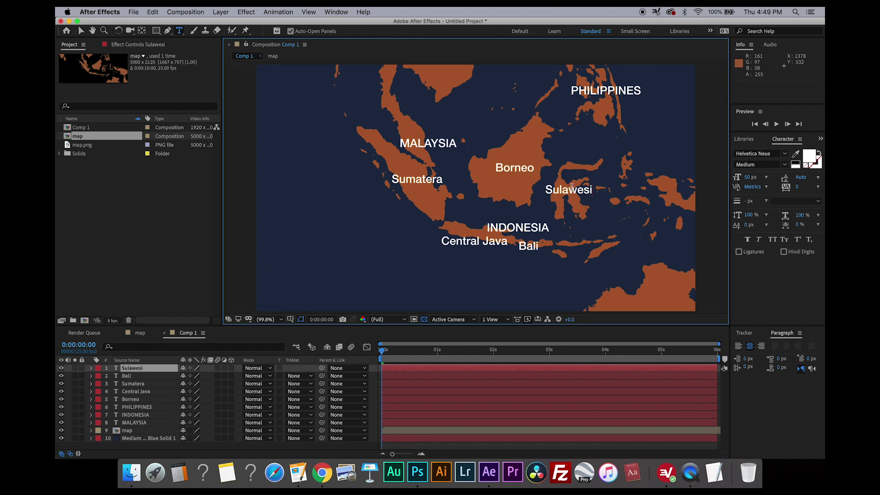
left_click_drag(674, 197, 668, 195)
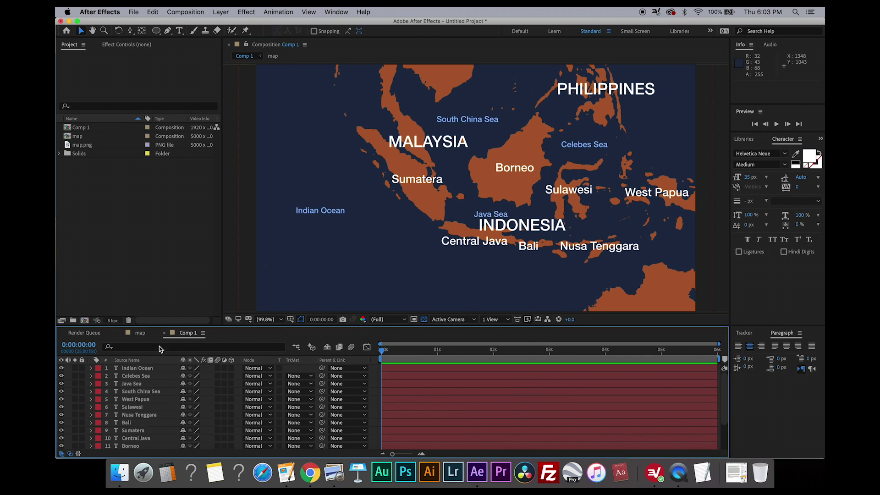
Import the Google Maps screenshot and add it to the map composition's timeline.
left_click(142, 334)
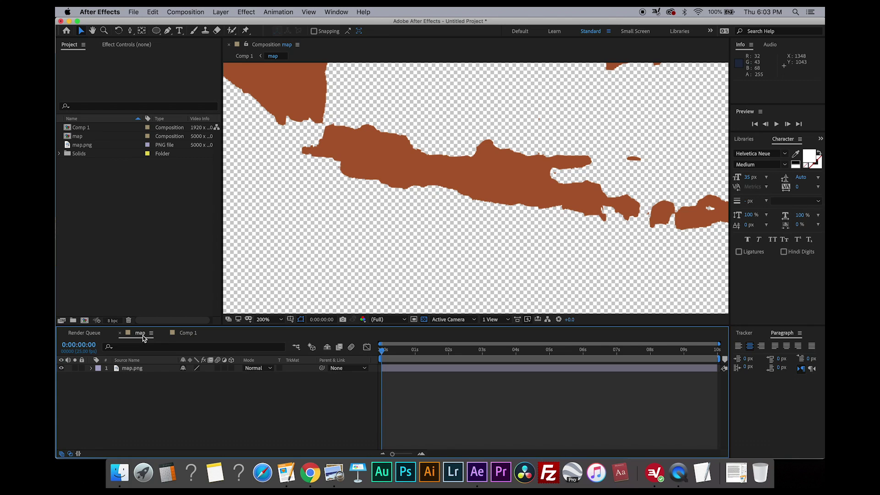
left_click(119, 480)
key("super+o")
left_click(63, 24)
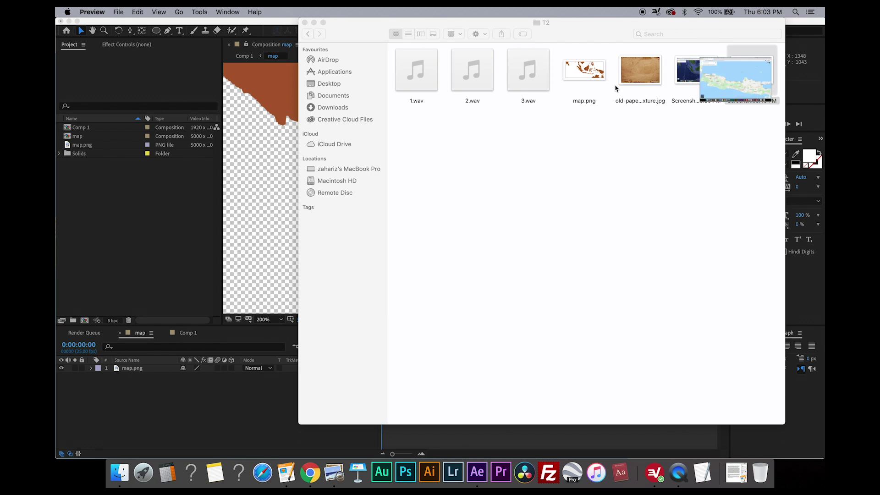
left_click_drag(752, 80, 138, 191)
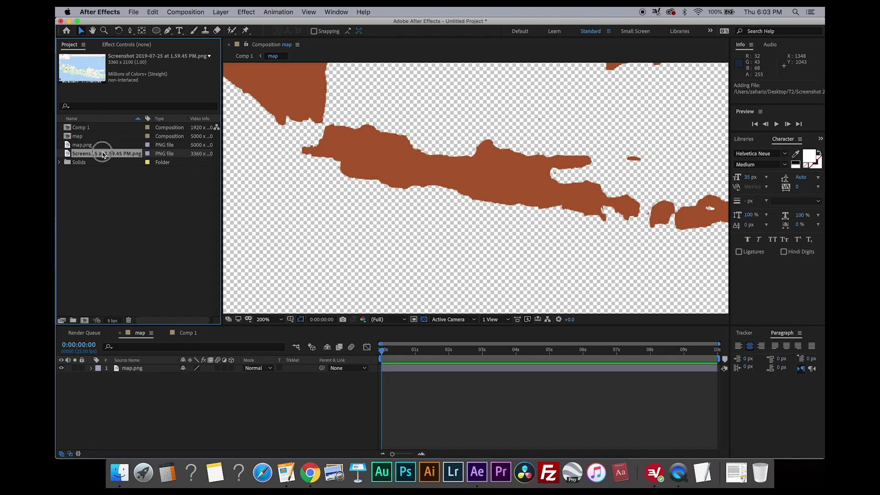
left_click_drag(102, 154, 124, 367)
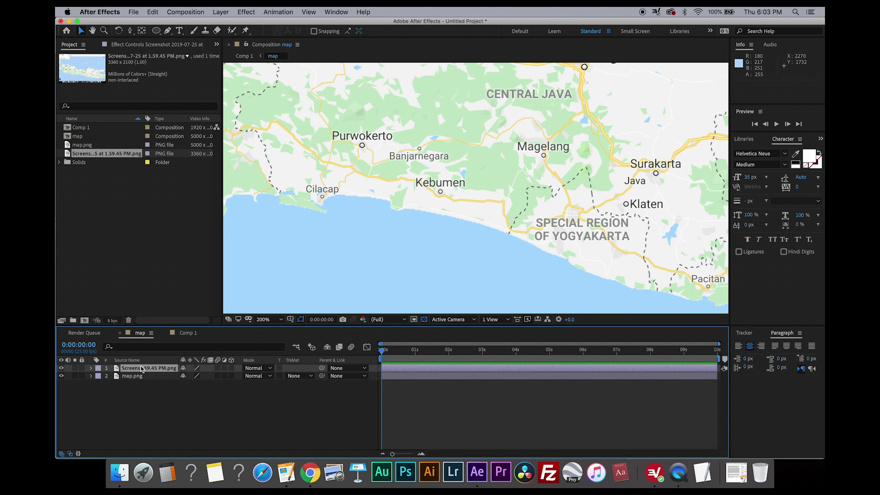
Scale the screenshot to 11% and line it up over Java.
key("s")
left_click_drag(195, 379, 172, 377)
left_click(419, 177)
left_click(593, 240)
left_click_drag(594, 240, 589, 236)
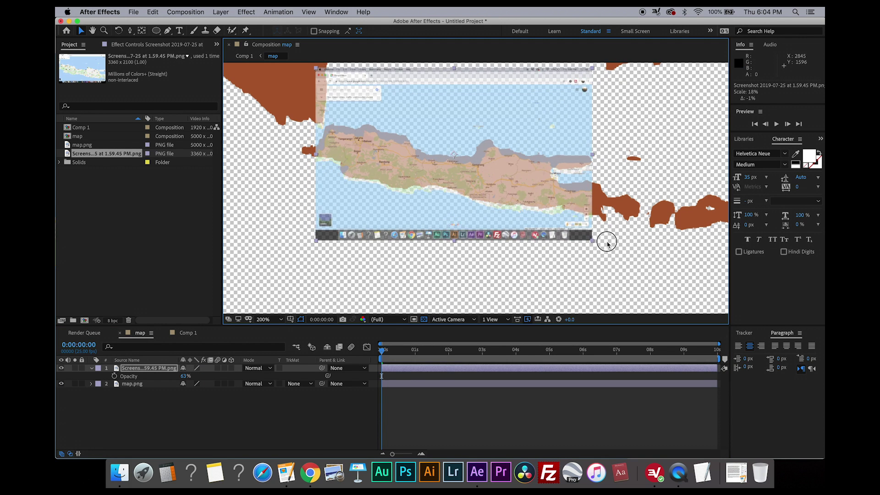
left_click_drag(524, 200, 520, 201)
key("super+z")
key("super+z")
left_click(417, 148)
key("super+z")
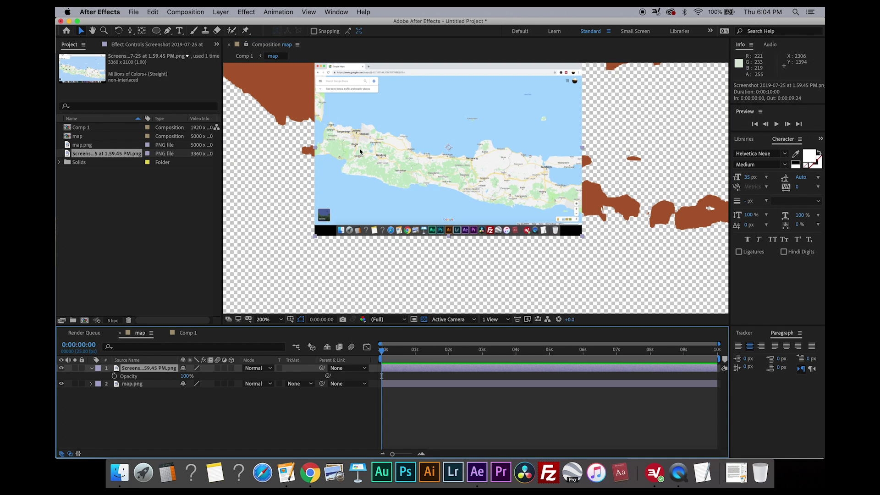
Apply a Levels effect to the screenshot with Input Black raised to 187.
left_click(247, 12)
mouse_move(285, 106)
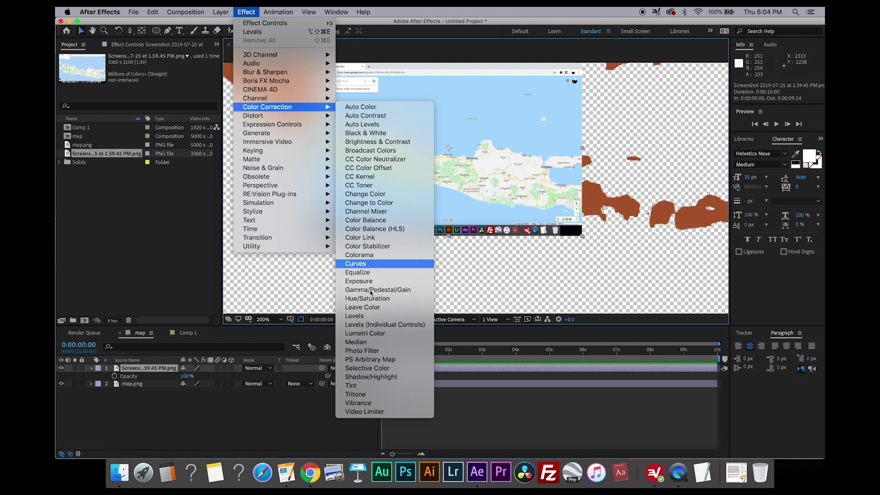
left_click(373, 316)
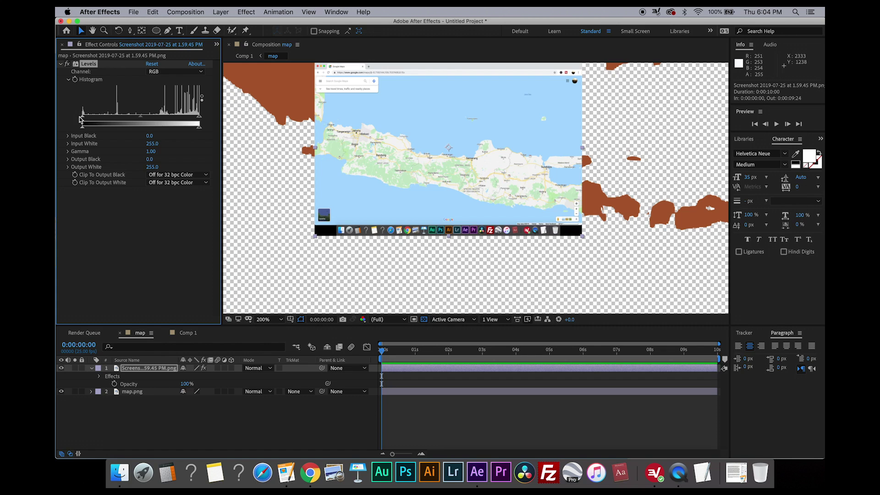
left_click_drag(81, 118, 168, 122)
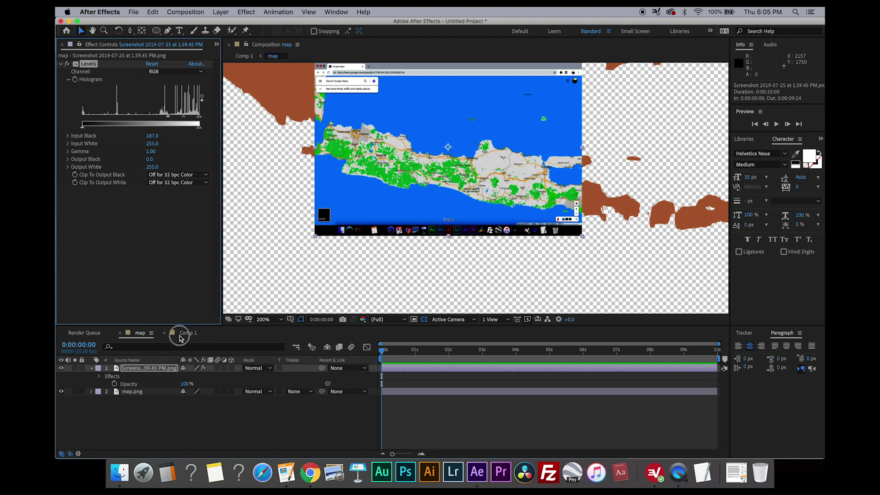
In Comp 1, pan over to Java and type a Jakarta text label.
left_click(179, 333)
left_click(476, 188)
scroll(476, 188, "up", 4)
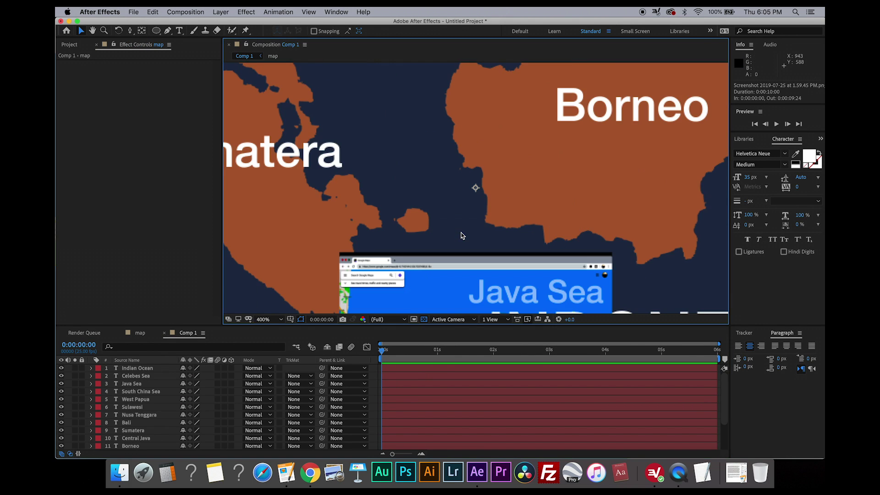
key("h")
left_click_drag(415, 301, 420, 203)
key("super+t")
left_click(309, 212)
type("Jakarta")
Make the Jakarta label 20 px white and place it beside Jakarta.
key("super+a")
left_click_drag(750, 177, 739, 177)
left_click(809, 156)
left_click(305, 299)
left_click(507, 308)
left_click(81, 31)
left_click_drag(308, 205, 547, 222)
Duplicate the Jakarta label and retype the copy as Surabaya.
key("super+d")
double_click(548, 227)
type("Surabaya")
Create a shape layer with red fill and no stroke and draw a small dot.
key("shift+slash")
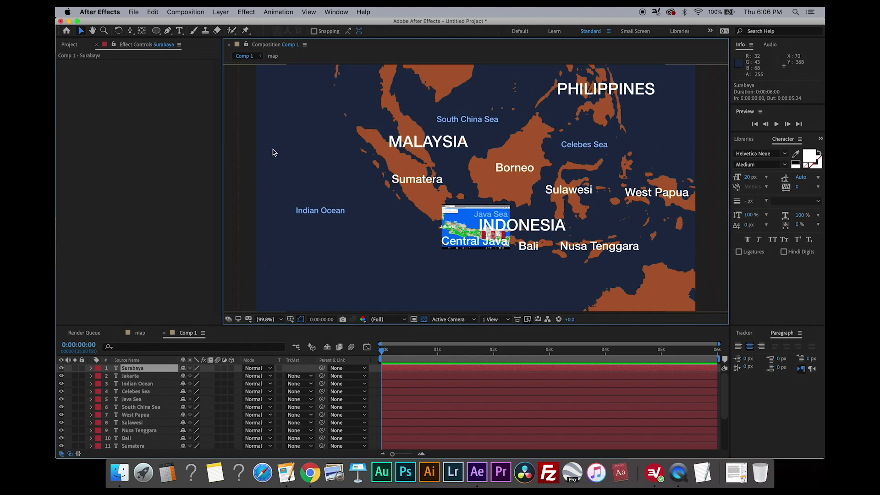
left_click(221, 12)
mouse_move(275, 23)
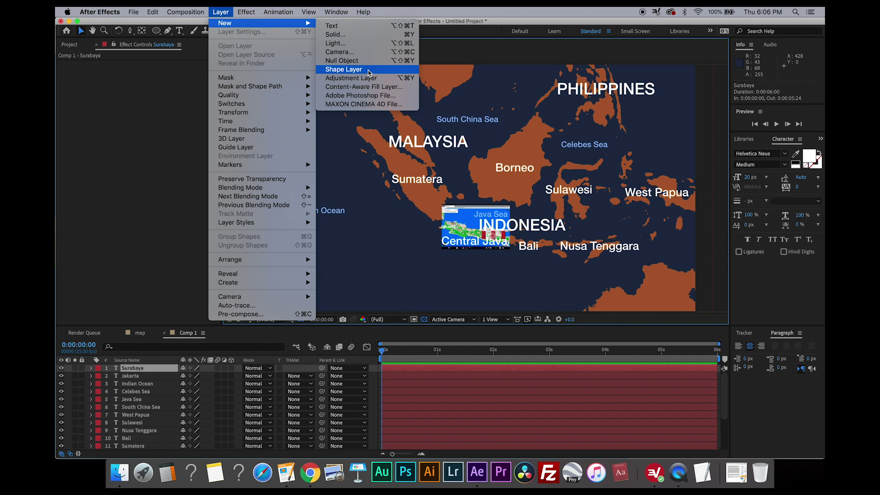
left_click(369, 69)
left_click(316, 31)
left_click(507, 305)
left_click(334, 31)
left_click(395, 218)
left_click(470, 273)
left_click_drag(474, 185, 477, 190)
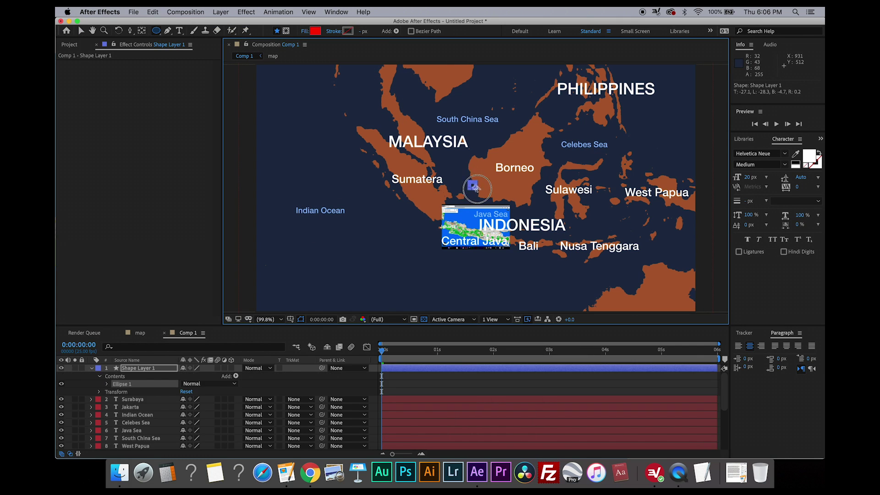
Move and shrink the red dot onto Jakarta, then duplicate it for Surabaya.
key("v")
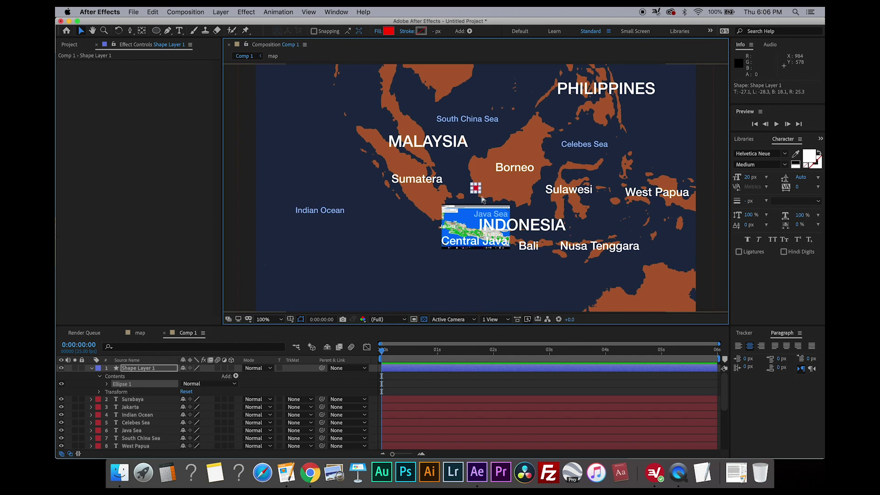
scroll(478, 192, "up", 4)
left_click_drag(557, 103, 646, 274)
key("ctrl+d")
left_click(223, 12)
Create Shape Layer 3 for the route with no fill and a white 3 px stroke.
mouse_move(256, 24)
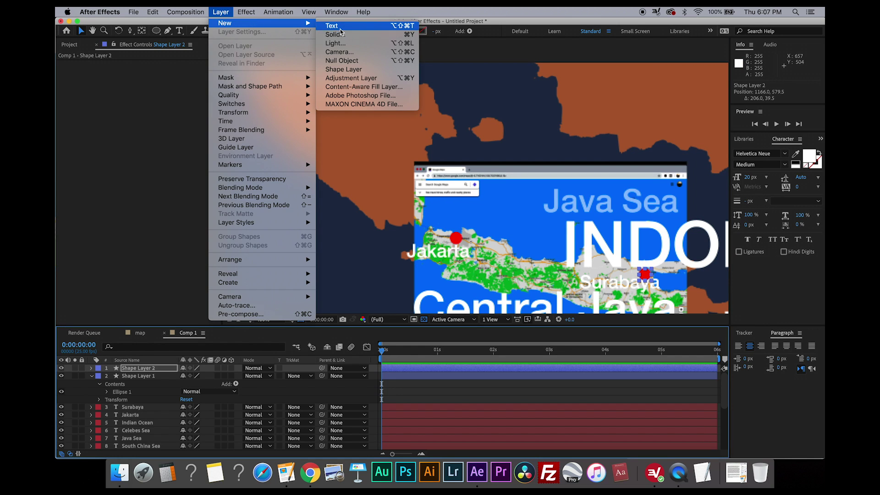
left_click(354, 70)
key("q")
left_click(167, 32)
left_click(304, 31)
left_click(395, 216)
left_click(466, 269)
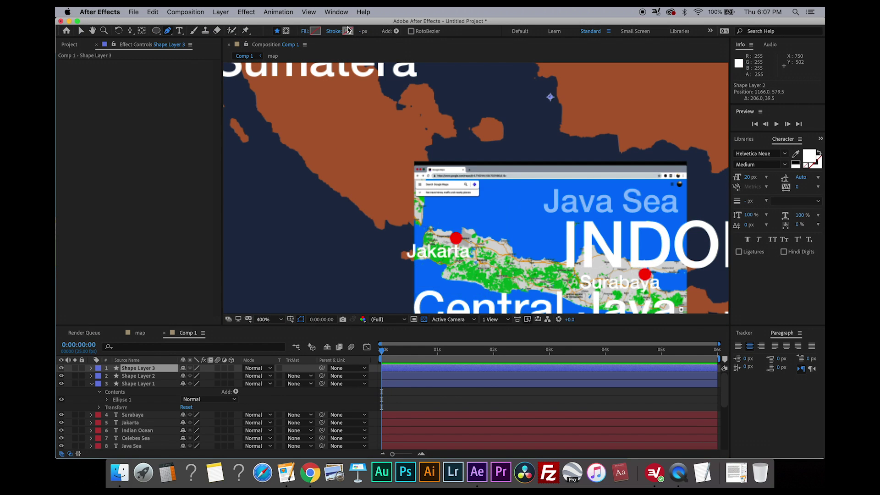
left_click(349, 31)
key("Return")
Draw the route path point by point along Java from the Jakarta dot to the Surabaya dot.
left_click(458, 238)
left_click(465, 240)
left_click(475, 244)
left_click(482, 248)
left_click(494, 250)
left_click(505, 253)
left_click(519, 258)
left_click(525, 261)
left_click(540, 262)
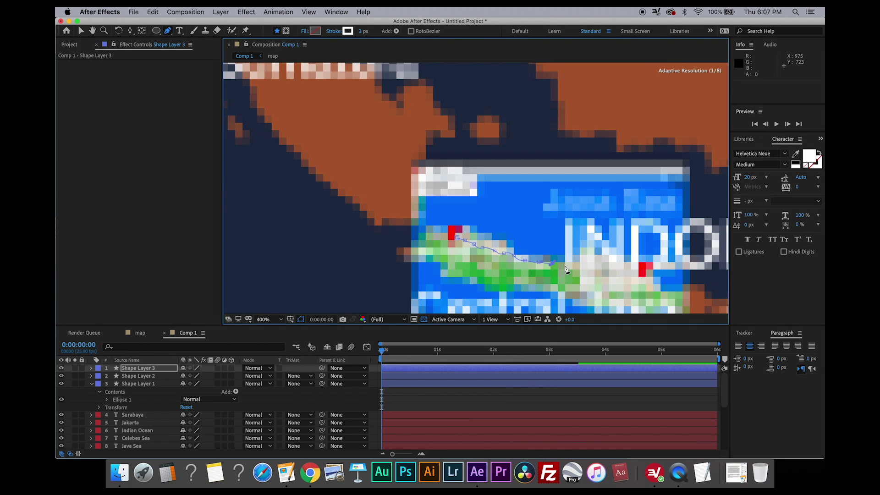
left_click(552, 263)
left_click(561, 263)
left_click(576, 262)
left_click(592, 256)
left_click(601, 255)
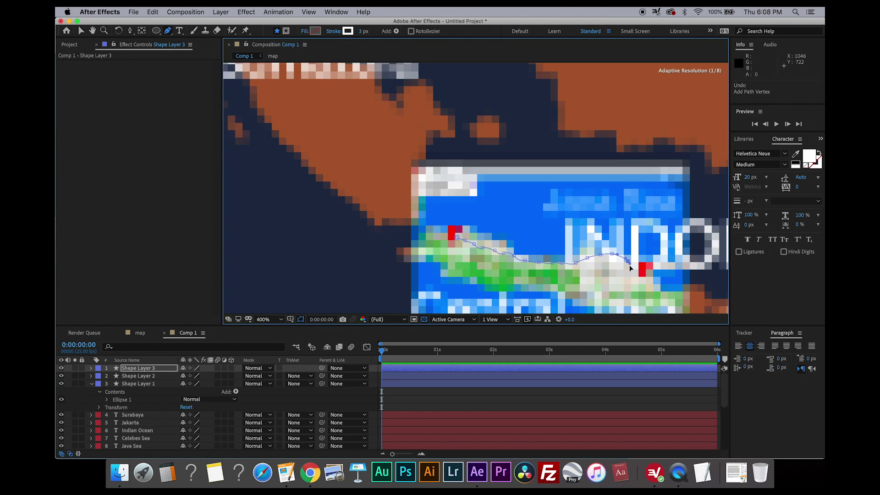
left_click(139, 333)
Hide the screenshot layer and add Trim Paths to the route in Comp 1.
left_click(62, 369)
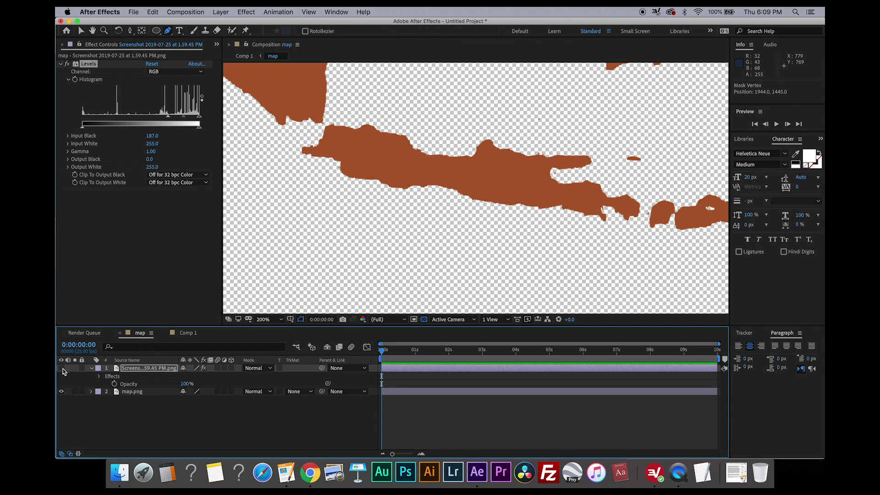
left_click(173, 334)
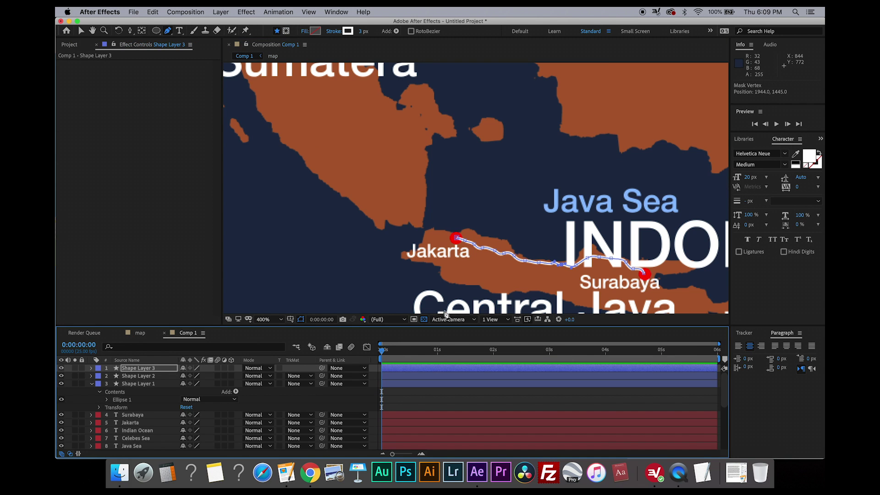
left_click(92, 369)
left_click(91, 400)
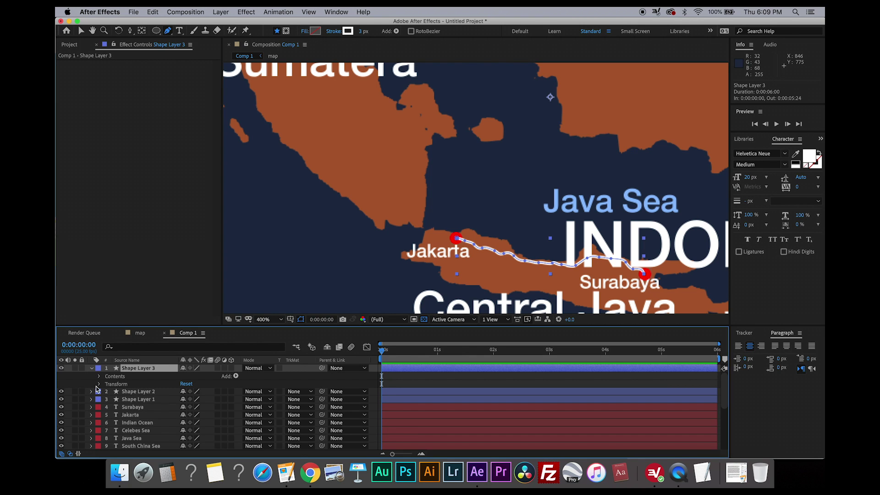
left_click(237, 377)
left_click(267, 414)
left_click(107, 392)
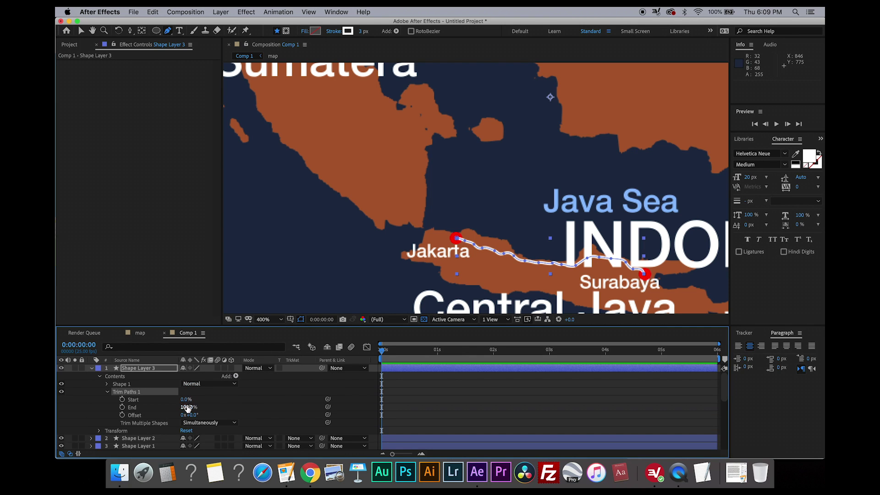
Keyframe Trim Paths End from 0% to 100% and preview the route drawing on.
left_click_drag(186, 409, 133, 405)
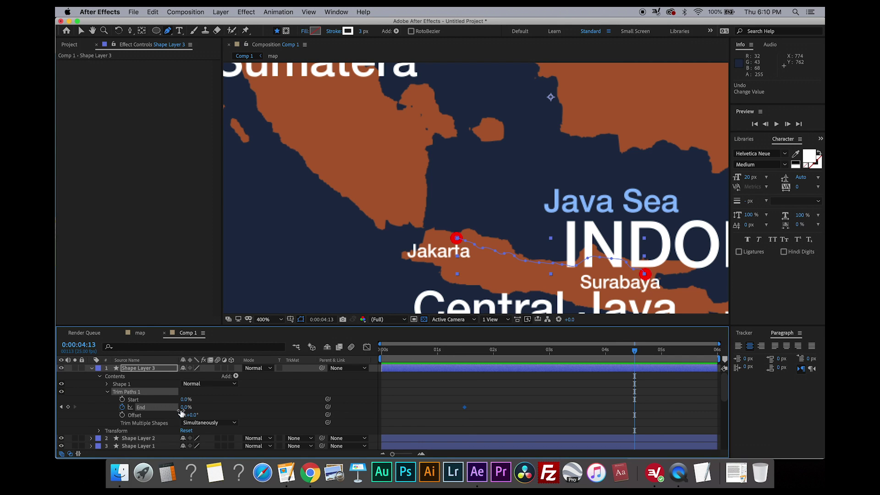
left_click_drag(185, 407, 273, 411)
left_click(480, 411)
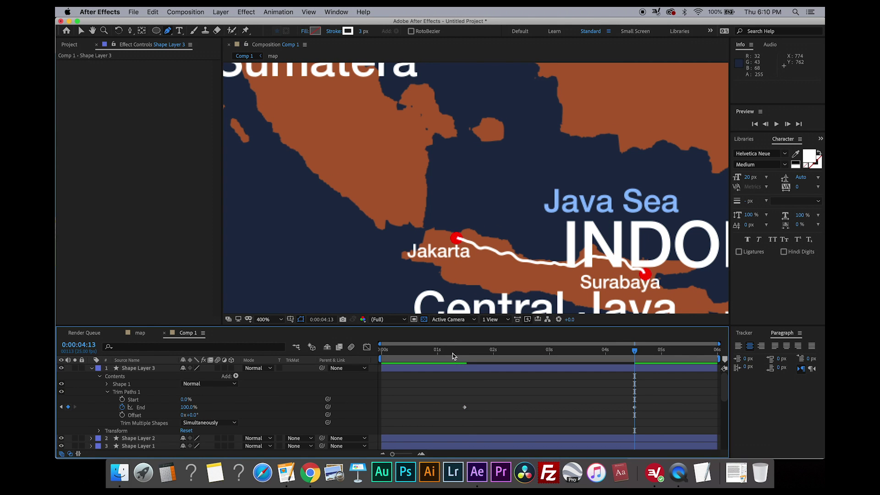
mouse_move(453, 356)
left_mouse_down()
mouse_move(641, 364)
mouse_move(456, 354)
mouse_move(493, 351)
left_mouse_up()
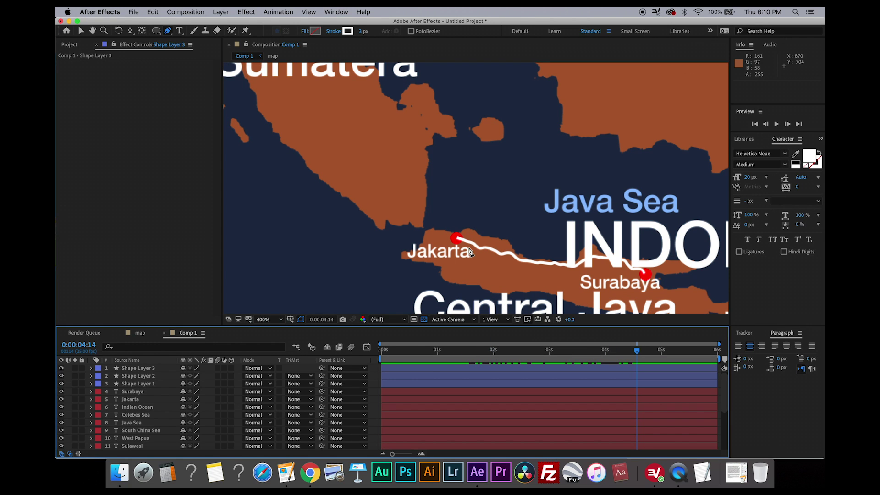
key("comma")
left_click_drag(383, 351, 642, 373)
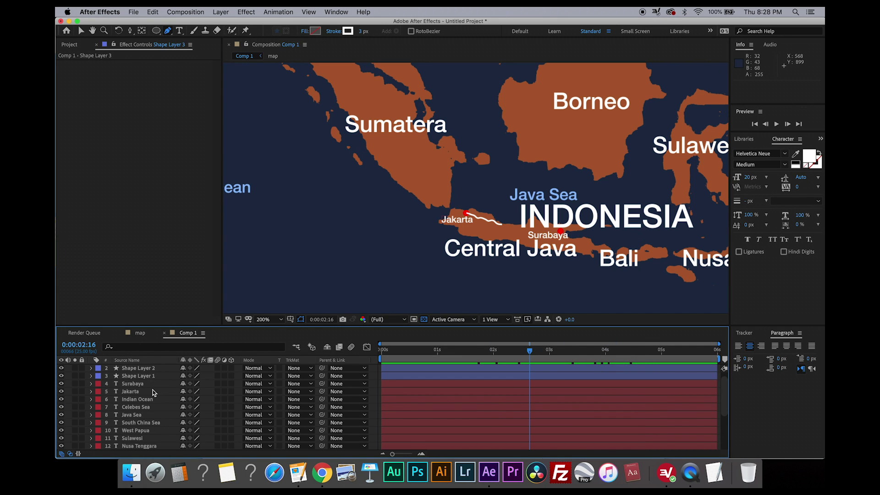
Import old-paper-texture.jpg and place it in Comp 1 directly above the map layer.
scroll(154, 391, "down", 5)
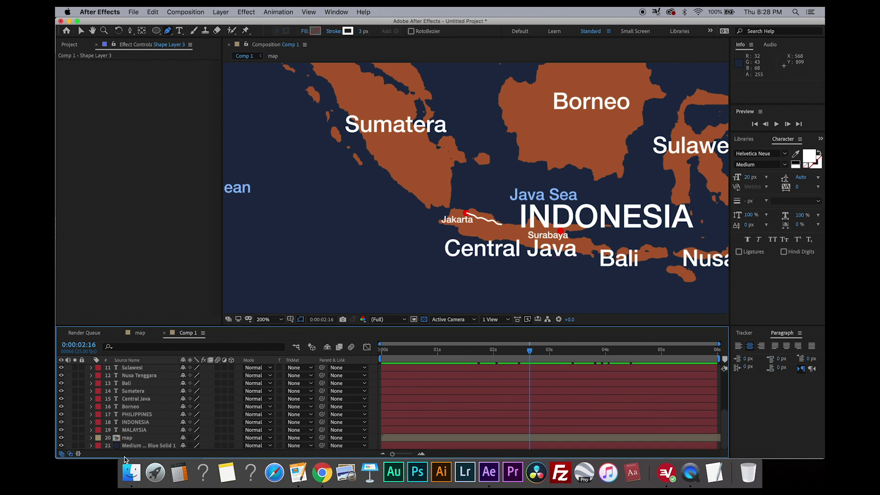
left_click(136, 439)
left_click(70, 44)
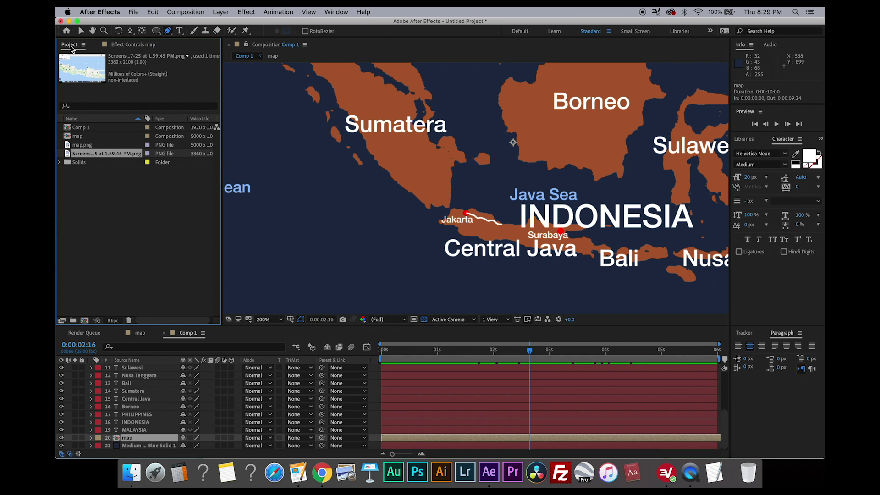
key("super+Tab")
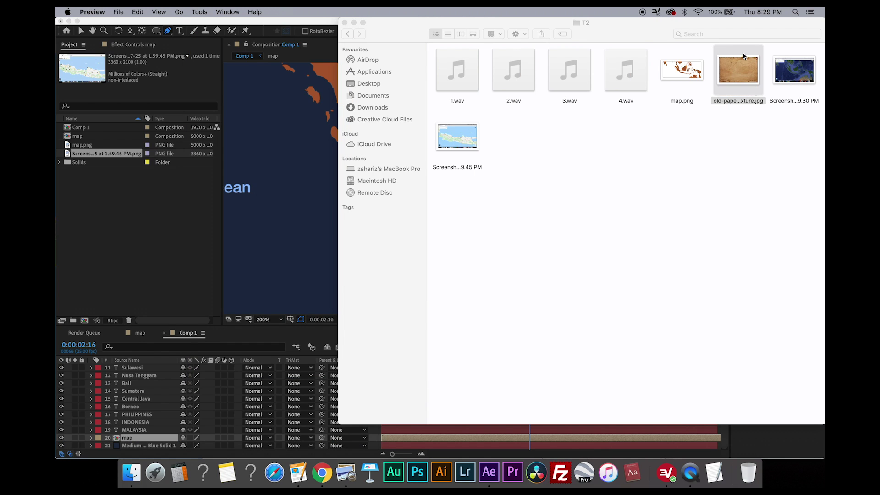
left_click_drag(745, 71, 142, 197)
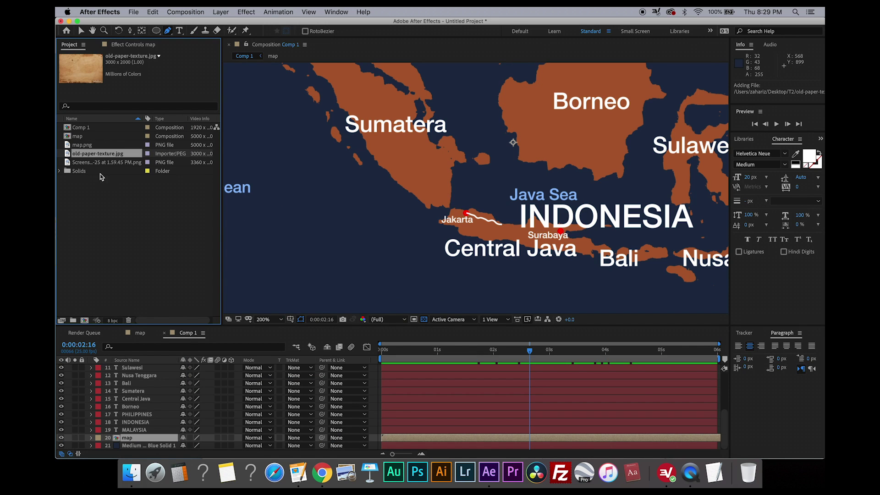
left_click_drag(96, 156, 128, 437)
key("shift+slash")
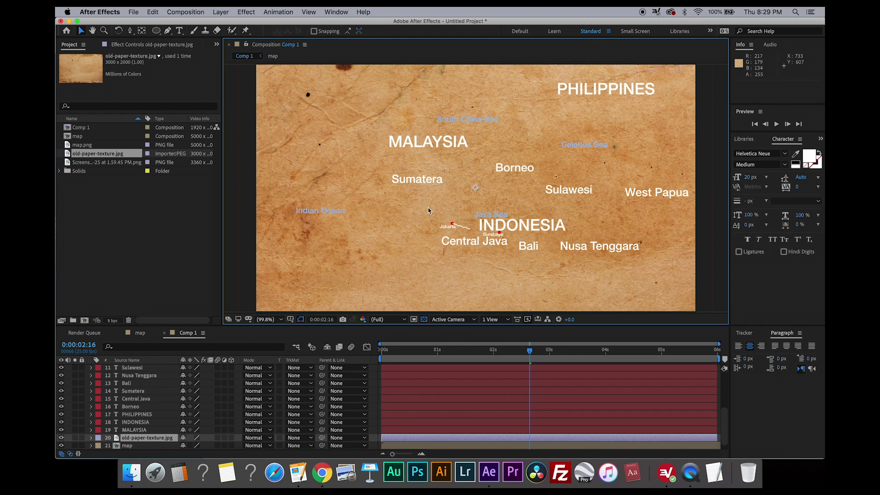
Desaturate the paper texture with Hue/Saturation at -100 and set its mode to Overlay.
left_click(250, 13)
mouse_move(276, 108)
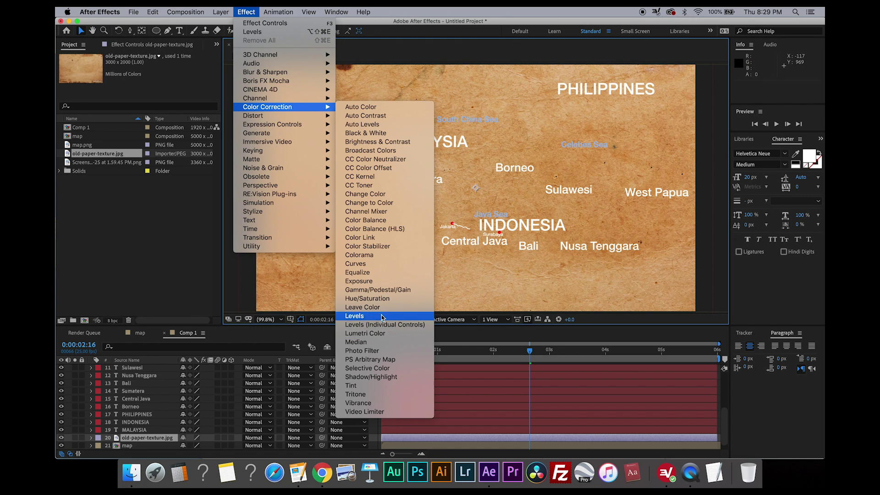
left_click(379, 299)
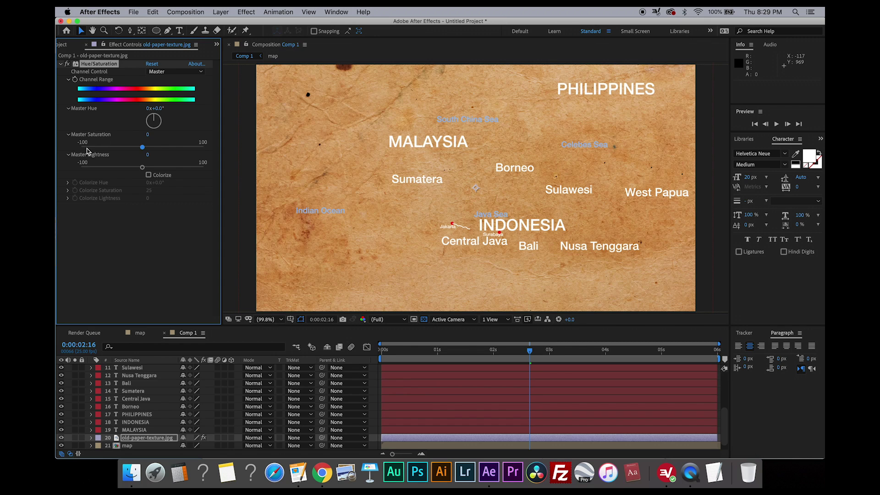
left_click_drag(87, 147, 65, 147)
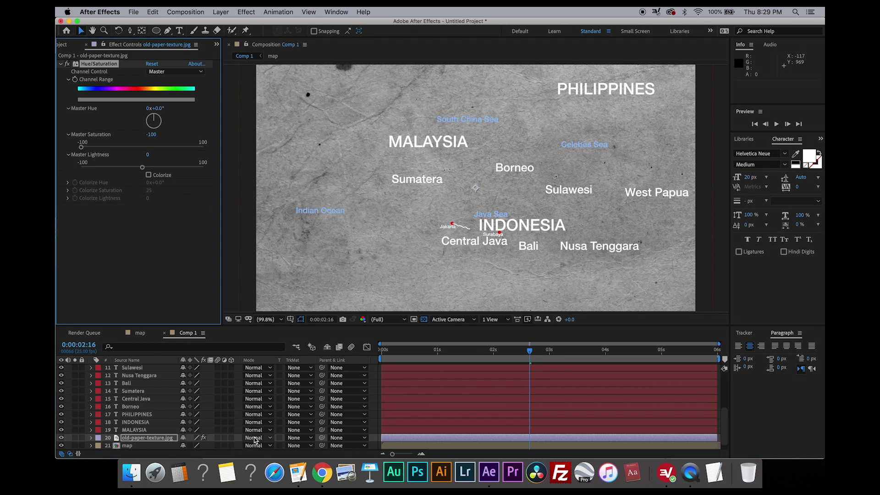
left_click(255, 441)
left_click(277, 246)
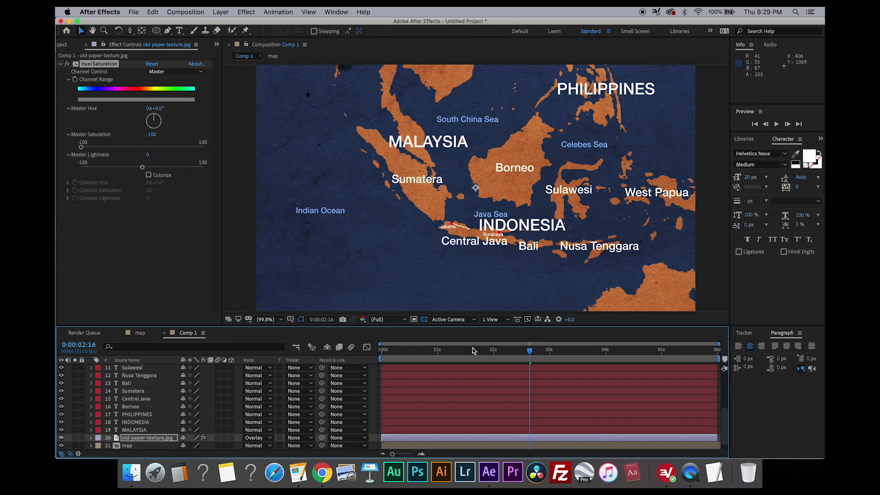
left_click(62, 439)
left_click(62, 438)
Add Levels to the paper texture with Input Black 41 and Input White 220.
left_click(153, 440)
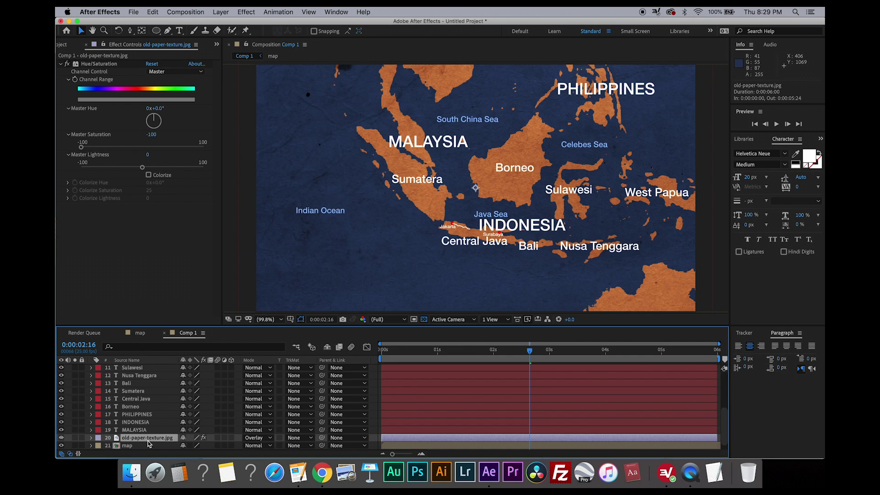
left_click(251, 11)
mouse_move(275, 107)
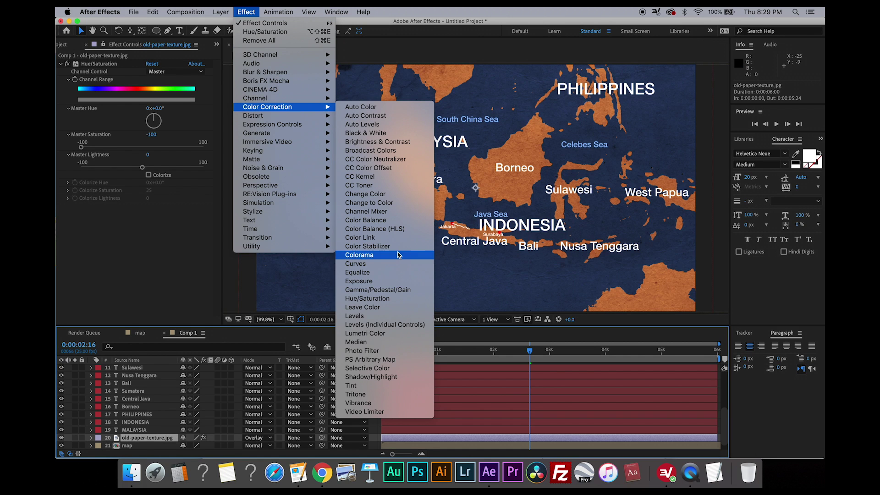
left_click(356, 316)
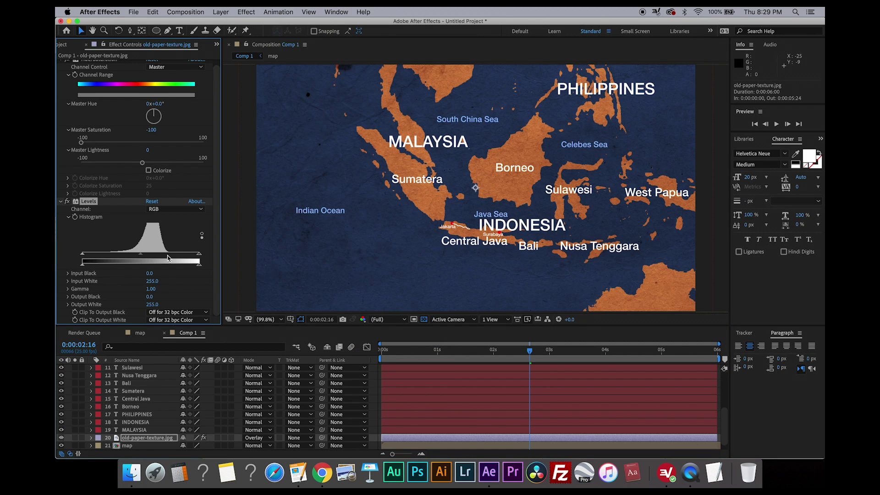
left_click_drag(199, 253, 185, 254)
left_click_drag(83, 256, 99, 255)
left_click_drag(184, 255, 183, 257)
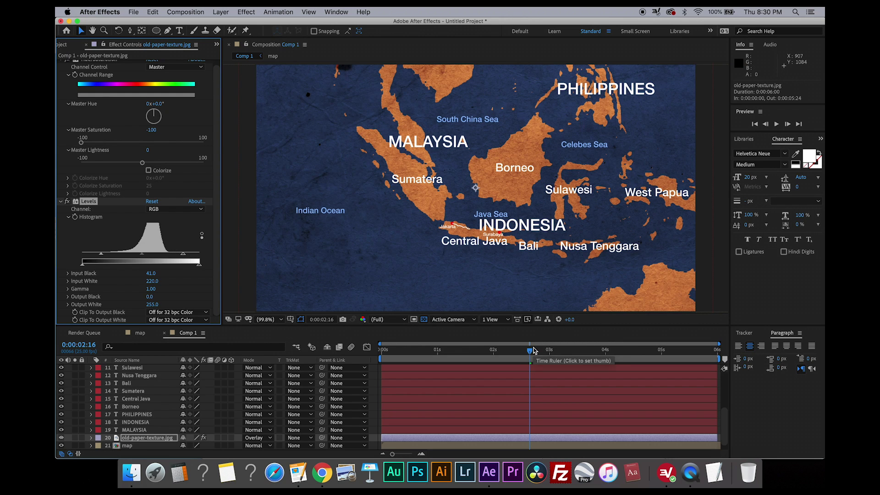
Select every layer in Comp 1 and switch them all to 3D.
scroll(228, 438, "down", 1)
left_click(144, 446)
scroll(139, 417, "up", 5)
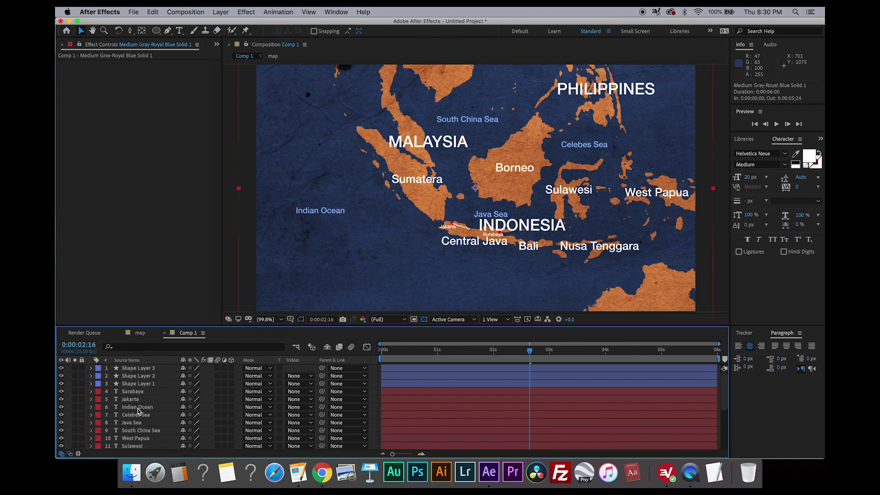
left_click(140, 368, "shift")
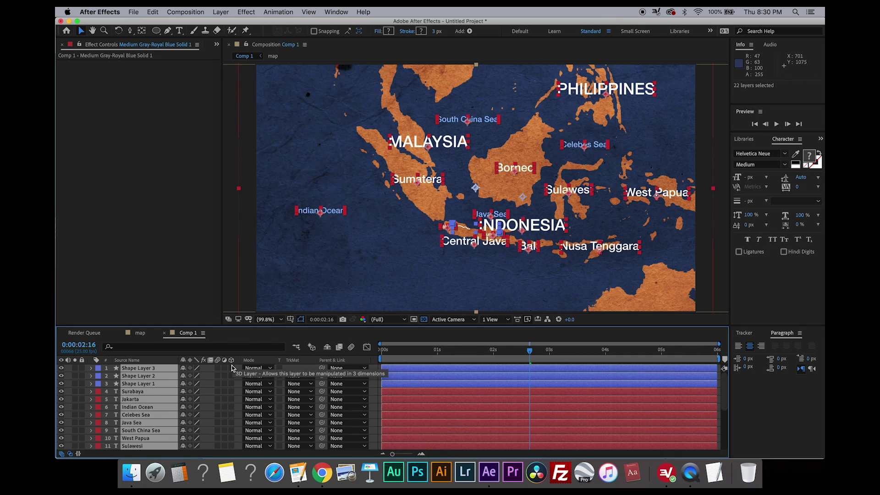
left_click(232, 369)
scroll(231, 403, "down", 5)
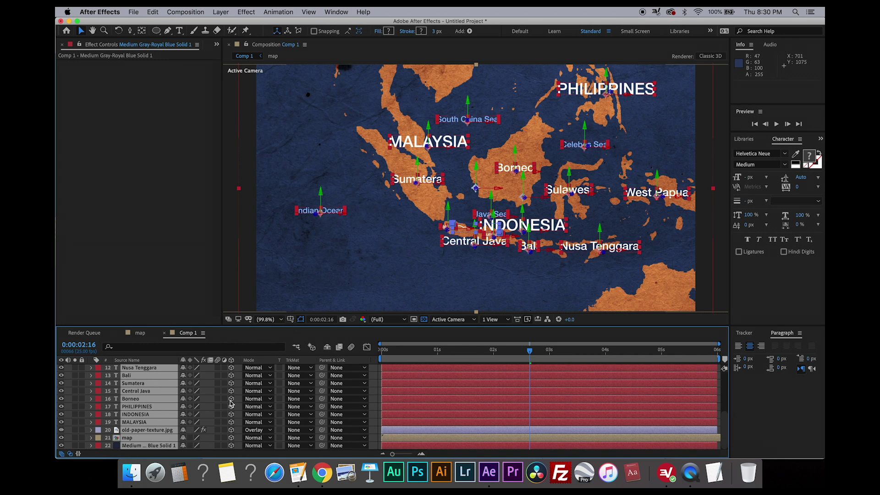
Add a new camera layer, Camera 1, with its default settings.
left_click(224, 14)
mouse_move(266, 22)
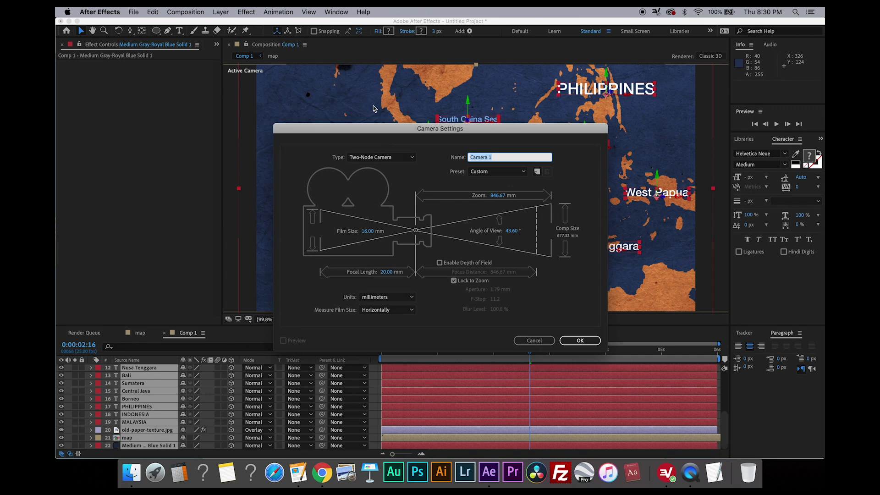
left_click(580, 340)
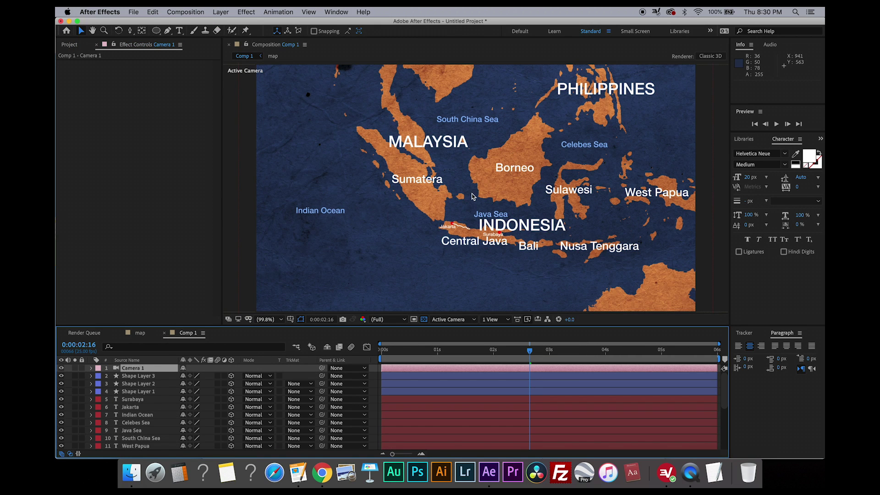
Orbit the camera to tilt the map into a perspective view over Java.
key("c")
left_click_drag(493, 203, 490, 185)
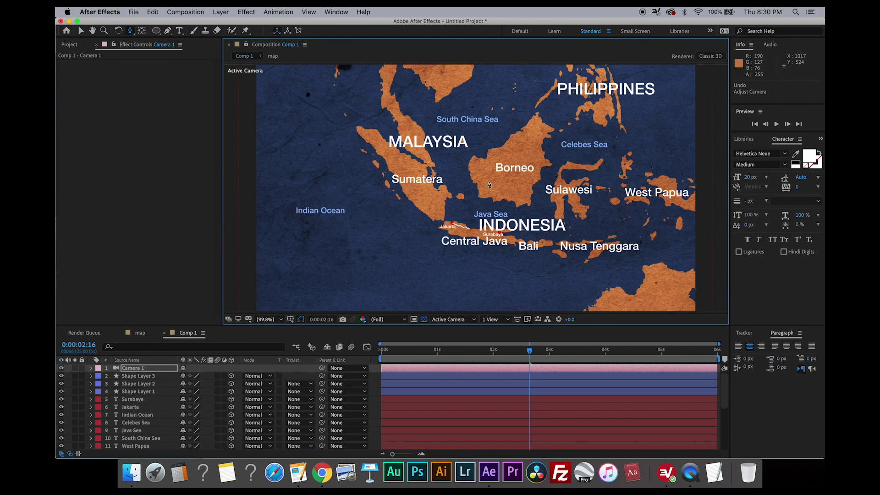
left_click_drag(403, 353, 365, 349)
left_click_drag(461, 169, 489, 196)
key("c")
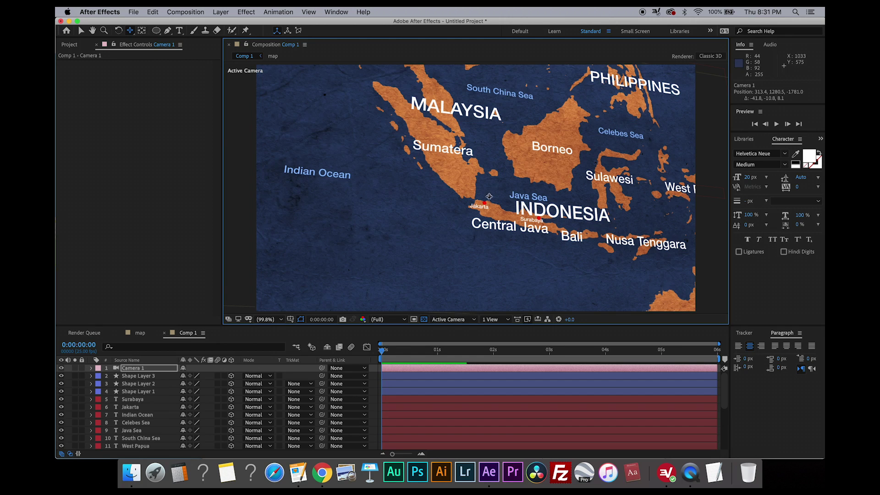
Set starting keyframes for Camera 1's Position and Point of Interest at 0s.
left_click(91, 368)
left_click(100, 376)
left_click(113, 385)
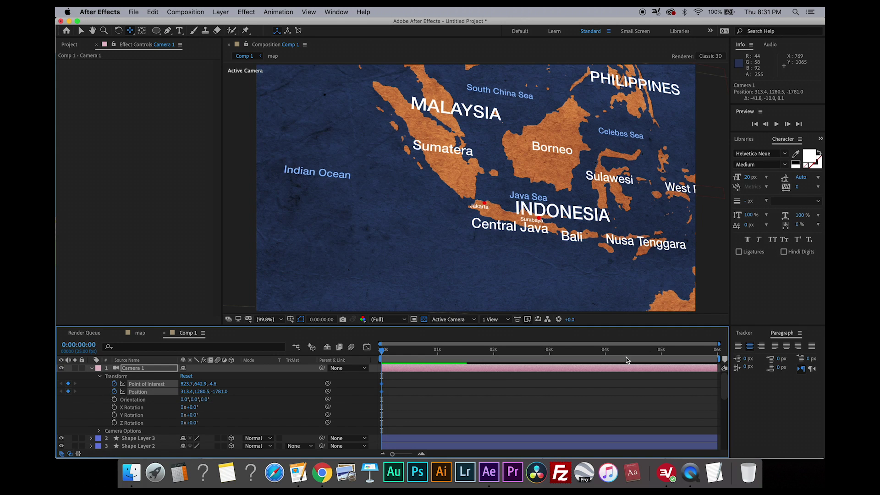
At the end of the timeline, orbit the camera in on the Java route and preview the move.
left_click_drag(683, 354, 741, 353)
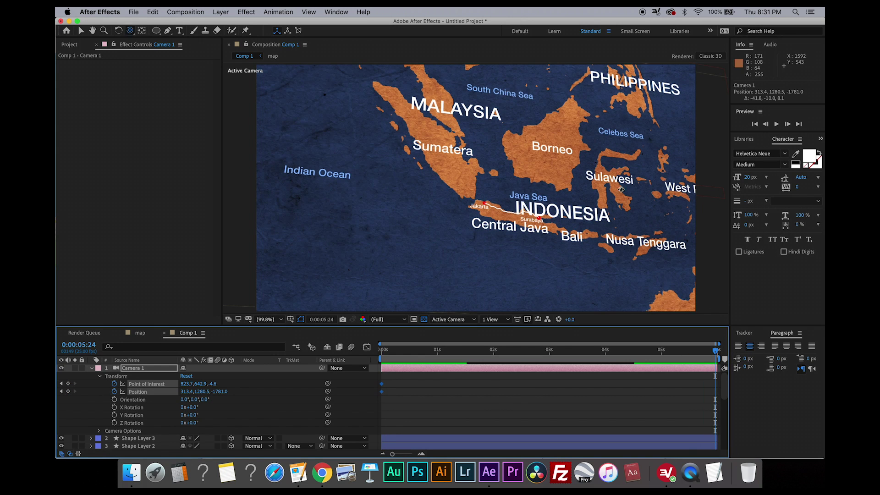
left_click_drag(622, 189, 542, 215)
scroll(542, 215, "up", 10)
scroll(514, 181, "up", 3)
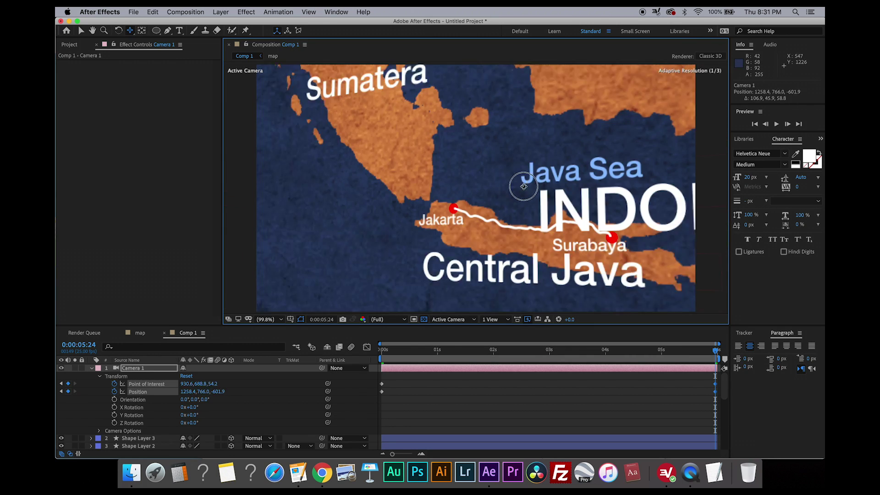
scroll(513, 181, "down", 4)
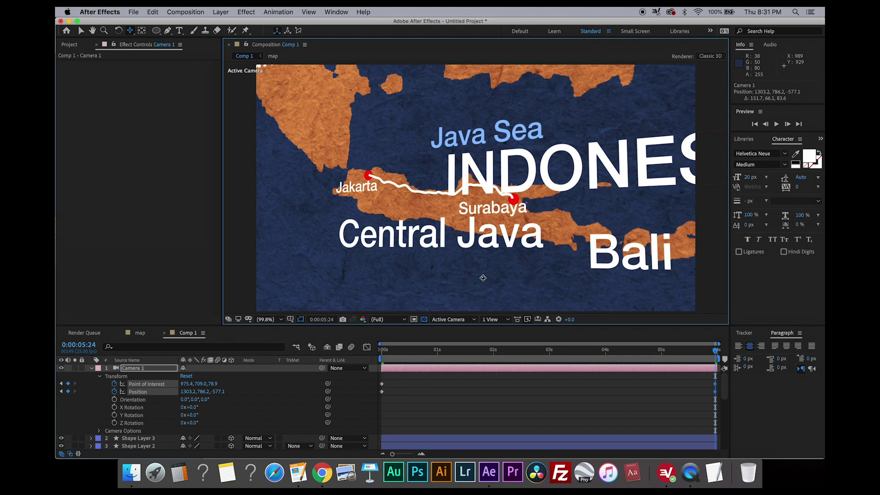
left_click_drag(385, 352, 718, 369)
left_click_drag(383, 354, 722, 360)
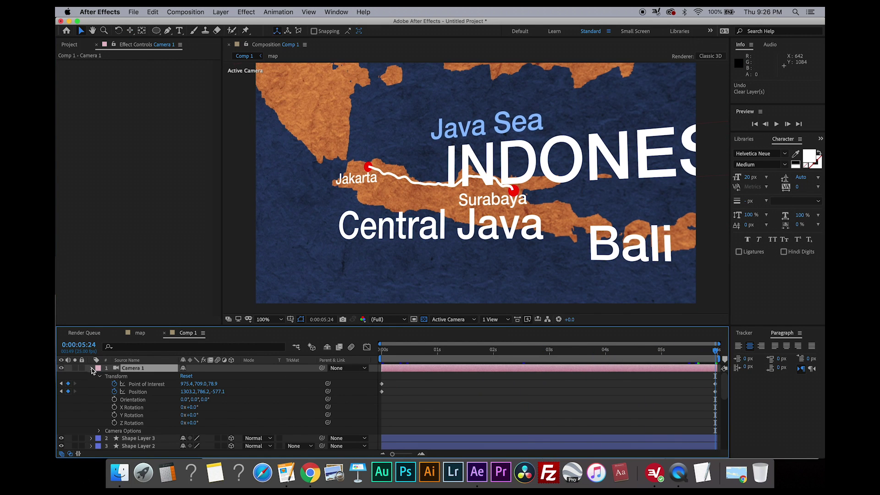
Add a point light with intensity 120.
left_click(92, 369)
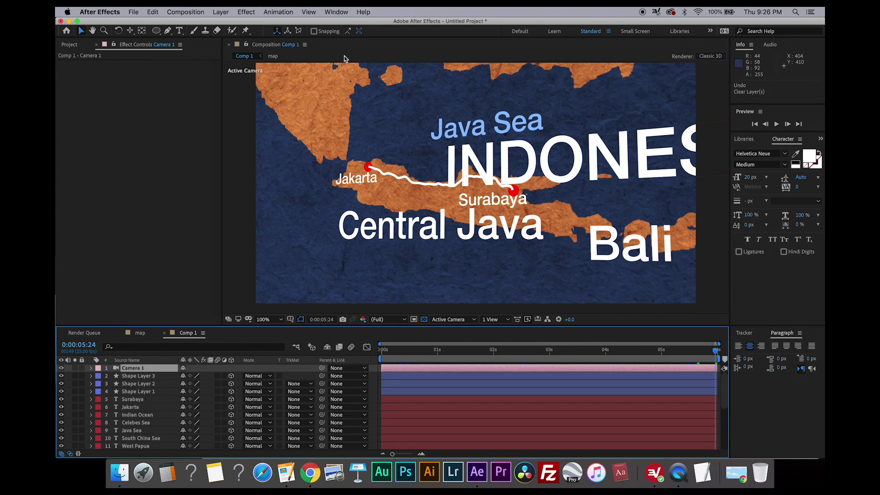
left_click(220, 12)
mouse_move(239, 23)
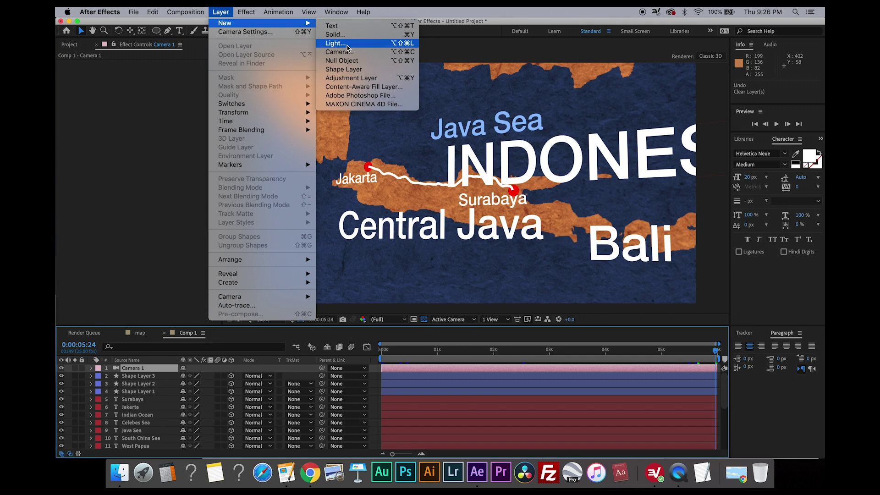
left_click(332, 43)
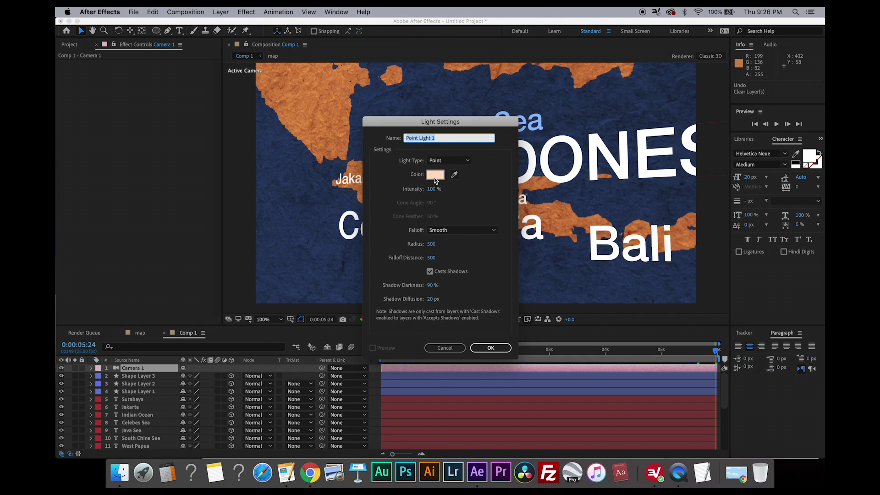
left_click(431, 192)
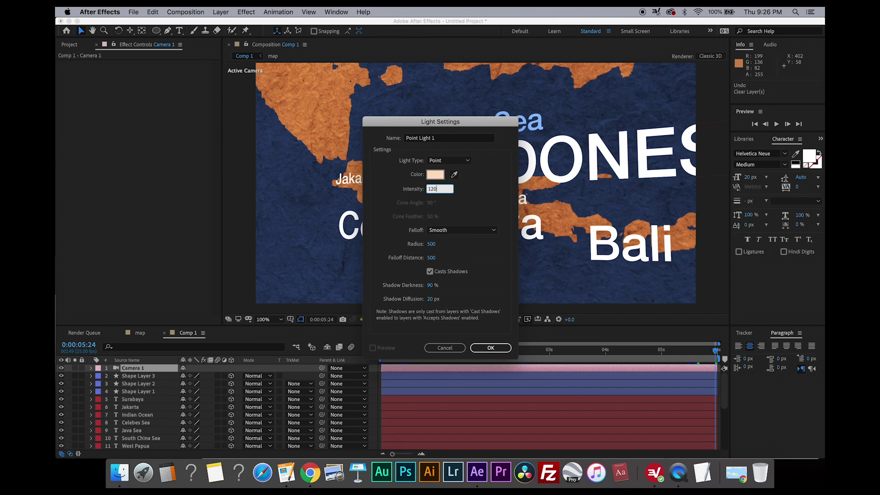
left_click(495, 348)
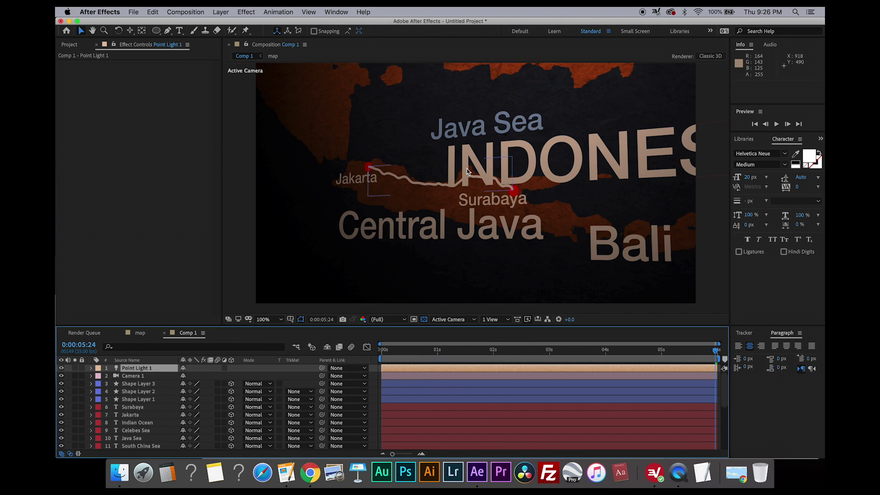
Move the point light down toward Java and closer in depth using Front and Left views.
left_click(455, 320)
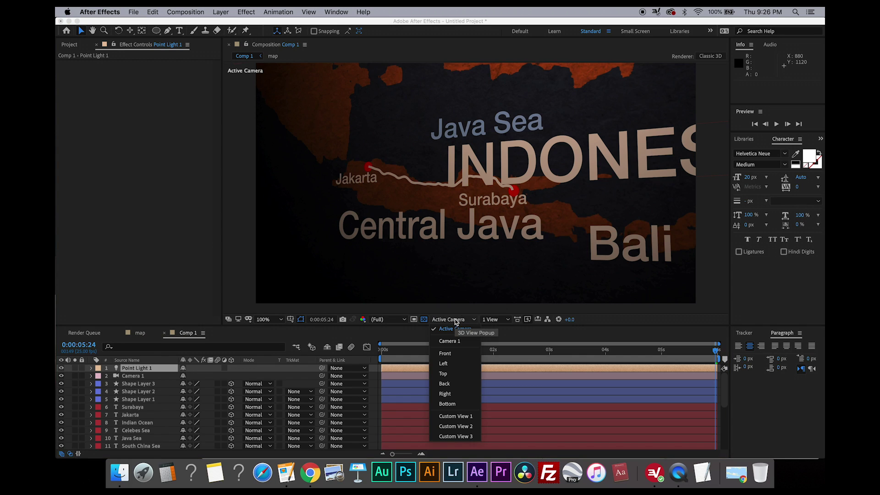
left_click(444, 353)
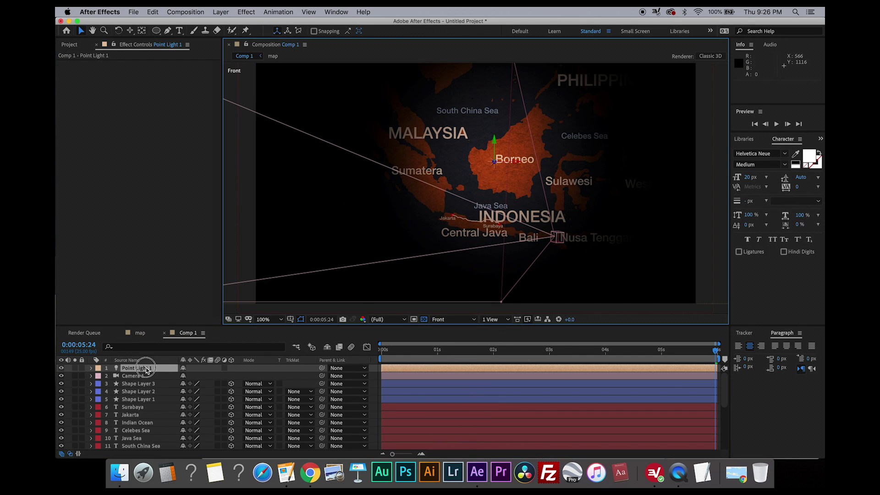
left_click_drag(494, 144, 494, 197)
left_click(455, 320)
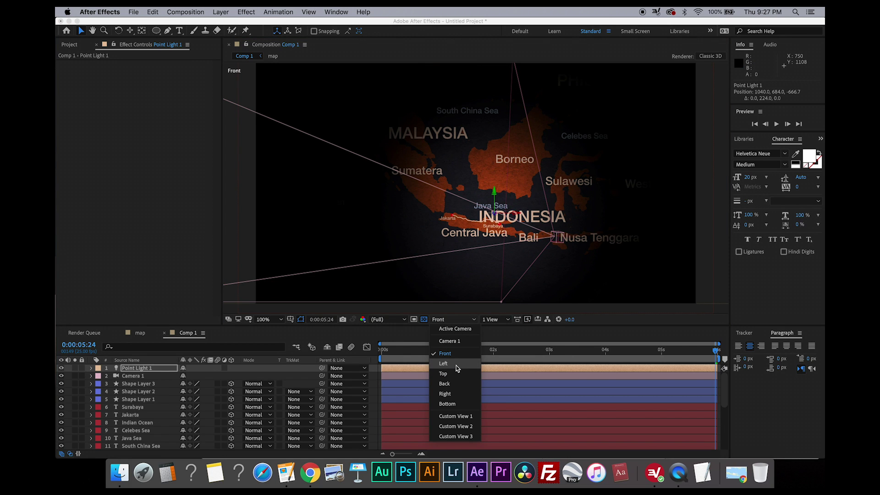
left_click(457, 364)
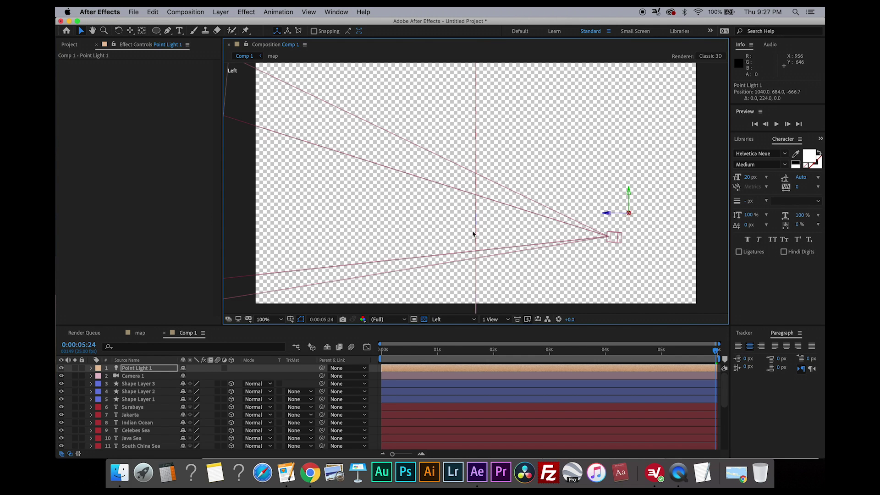
left_click_drag(613, 217, 536, 212)
key("F12")
left_click(136, 368)
Set the point light to 110% intensity with the paler colour FFECDC.
left_click(91, 368)
left_click(100, 384)
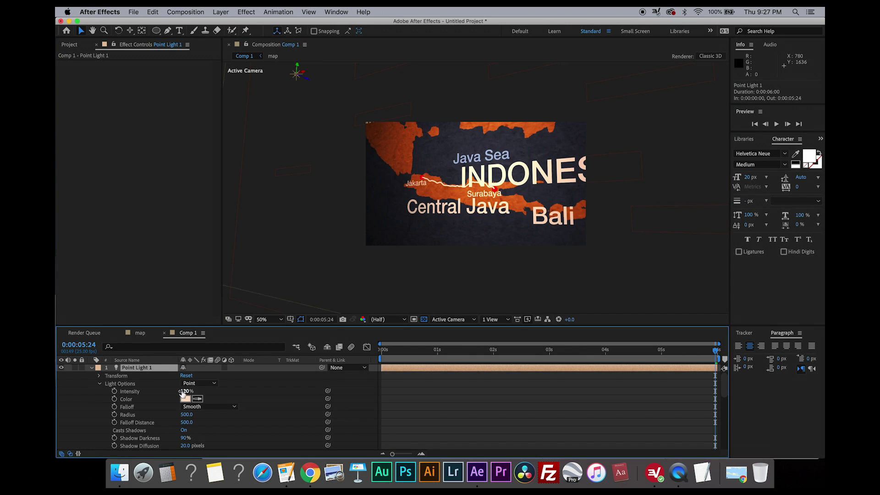
left_click_drag(185, 392, 172, 394)
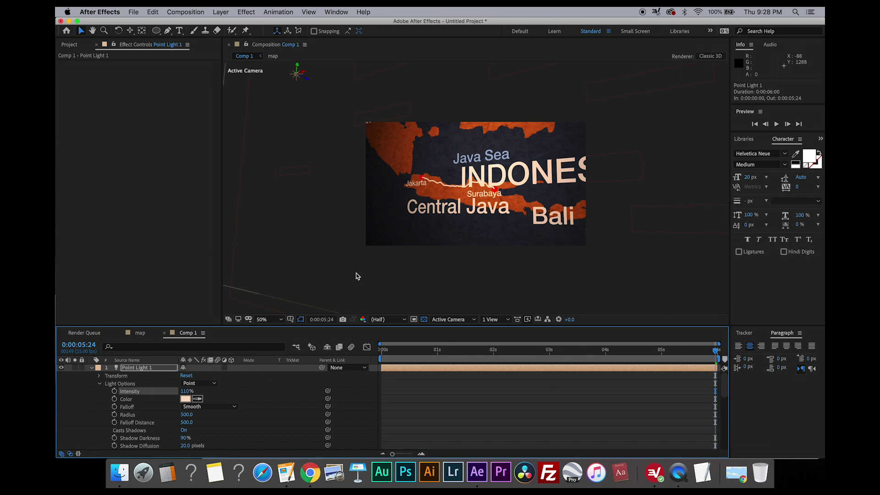
left_click(185, 398)
left_click_drag(343, 322, 320, 299)
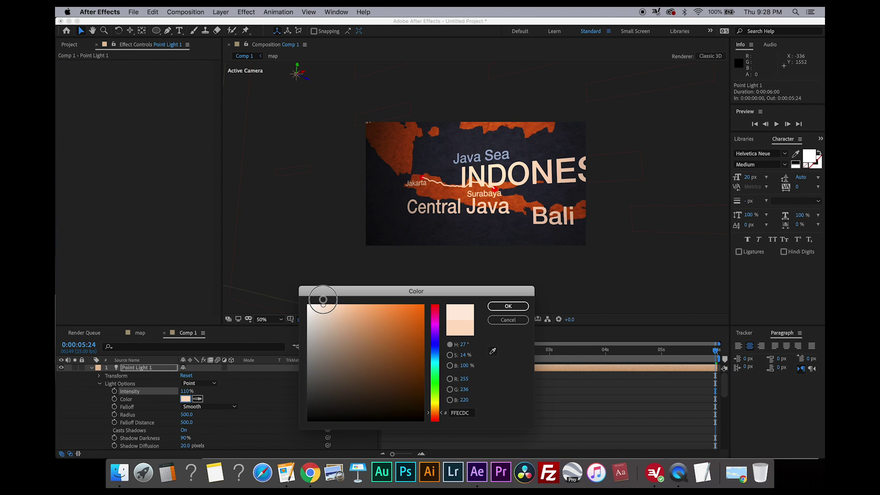
left_click(502, 306)
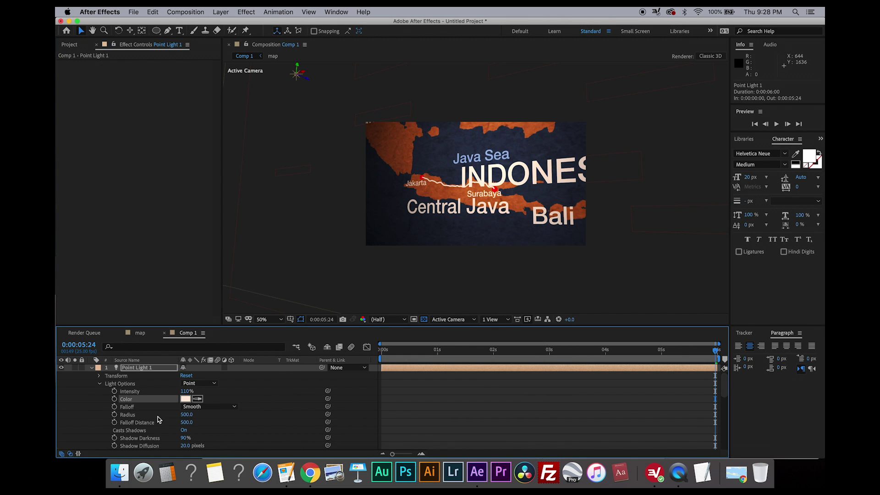
Reduce the point light's radius to 300.
scroll(156, 413, "down", 2)
left_click(185, 400)
left_click_drag(186, 400, 102, 399)
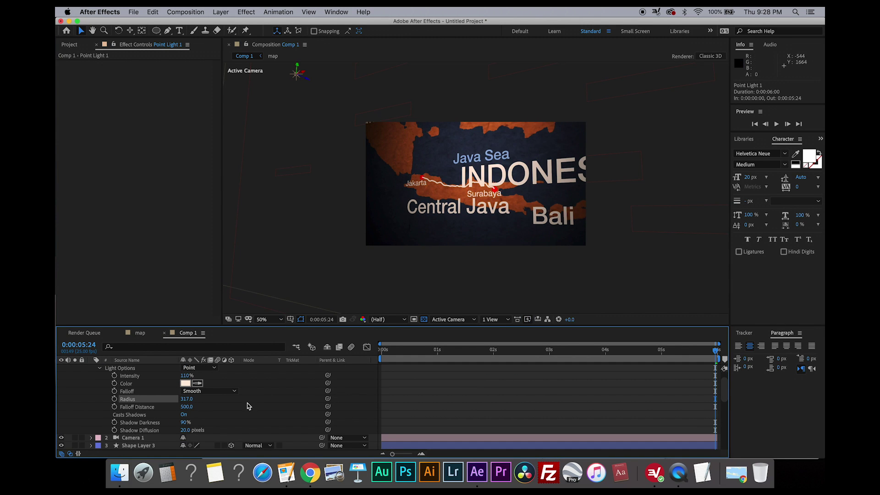
left_click_drag(185, 400, 181, 403)
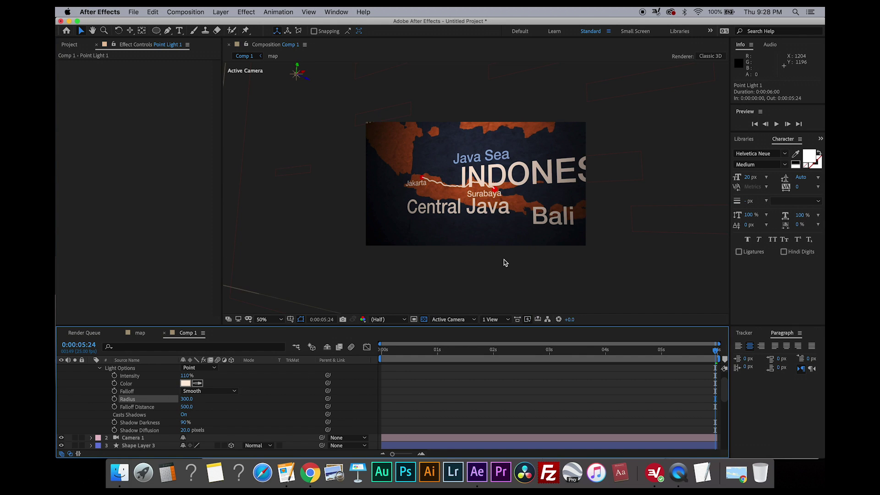
scroll(147, 374, "up", 1)
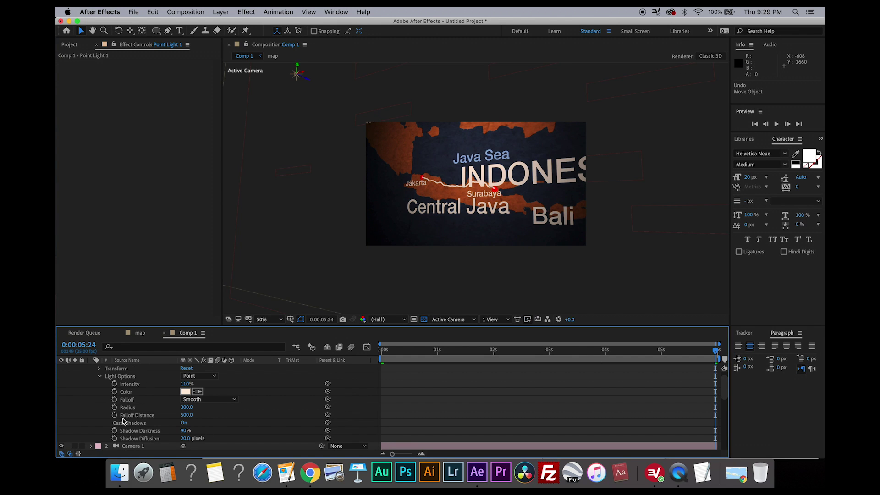
Keyframe the radius so it starts at about 927 at frame 0 and ends at 300.
left_click(114, 410)
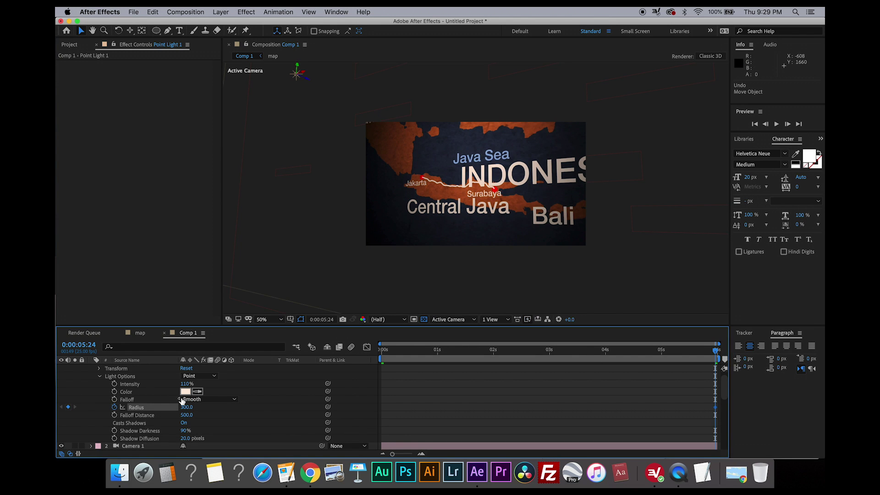
left_click(381, 350)
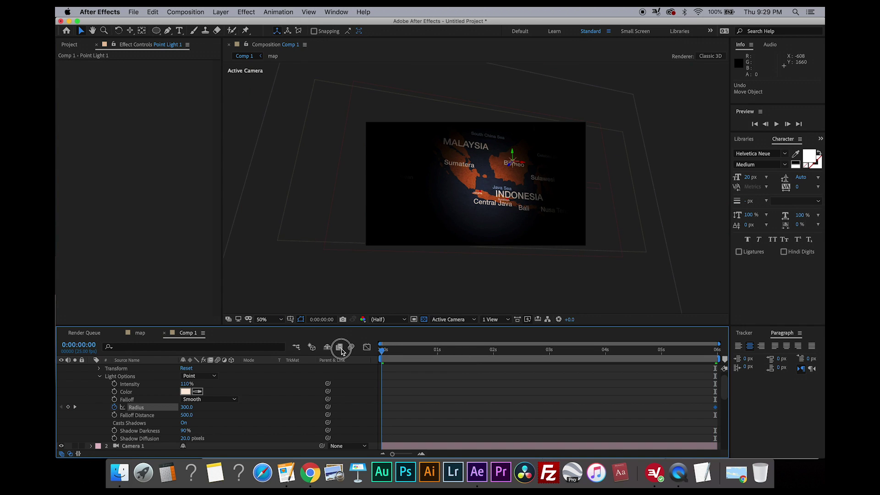
left_click(342, 352)
left_click_drag(185, 409, 436, 407)
left_click(392, 352)
left_click_drag(392, 351, 752, 365)
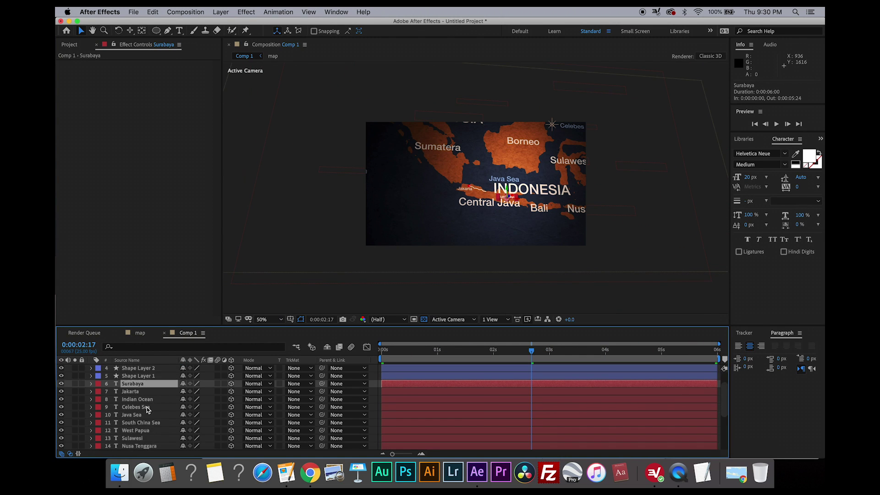
Lift all the map label layers toward the camera along Z.
scroll(138, 403, "down", 5)
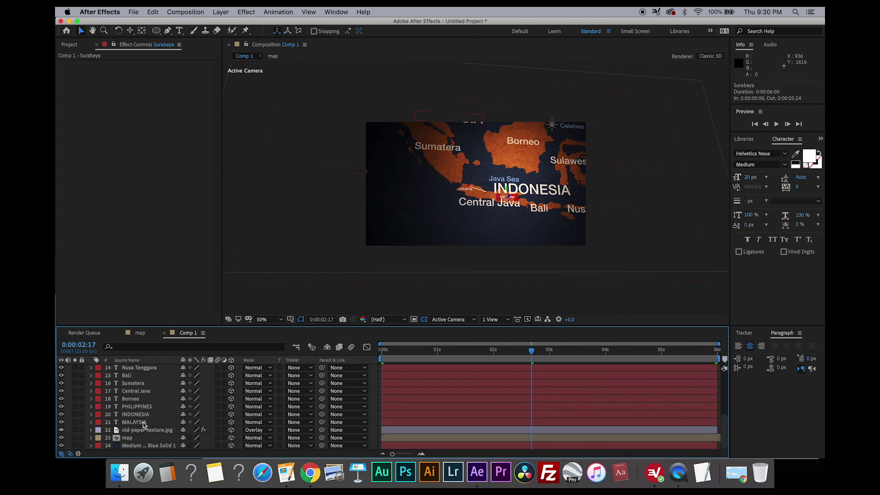
left_click(134, 422, "shift")
key("slash")
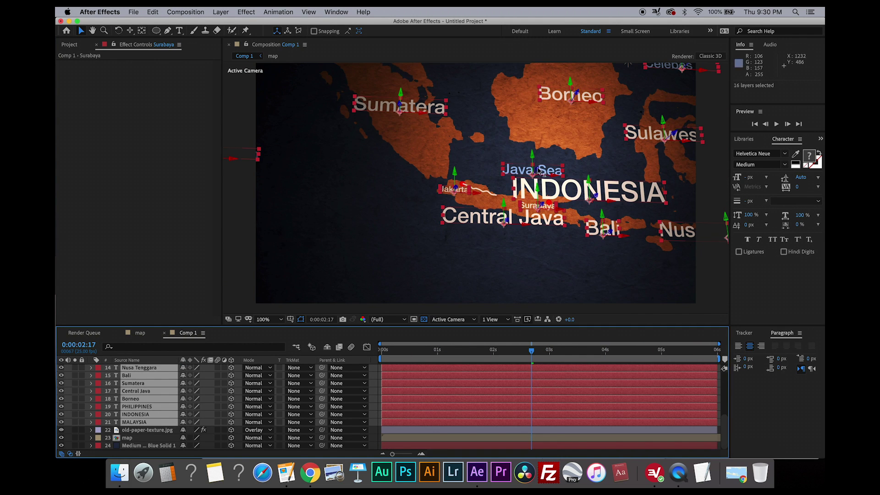
left_click_drag(577, 95, 581, 88)
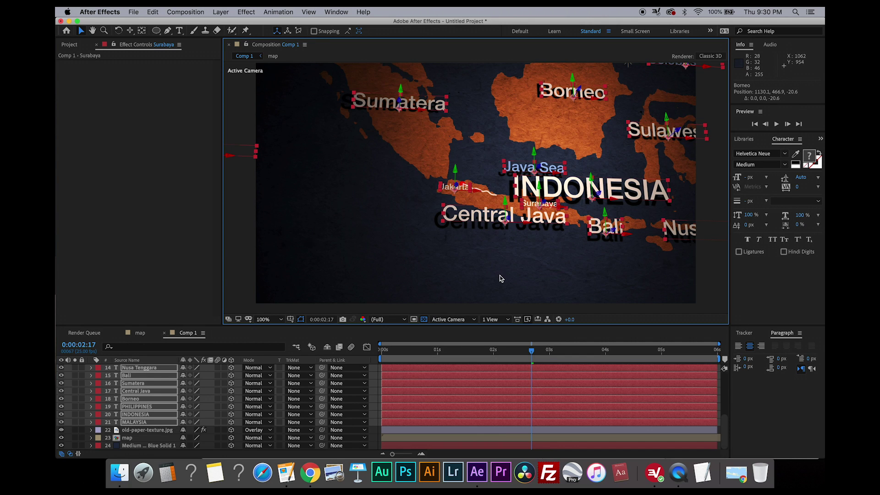
key("Home")
Raise INDONESIA, MALAYSIA and PHILIPPINES further in depth so they cast shadows.
left_click(147, 422)
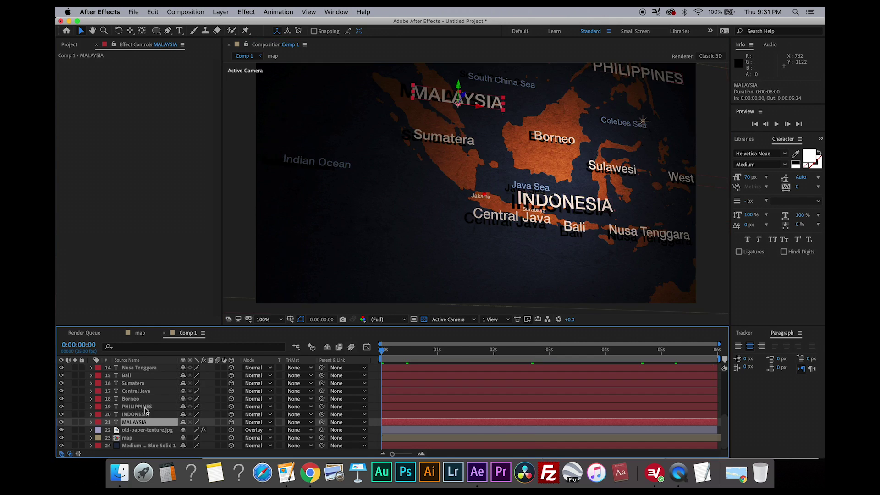
left_click(148, 407, "shift")
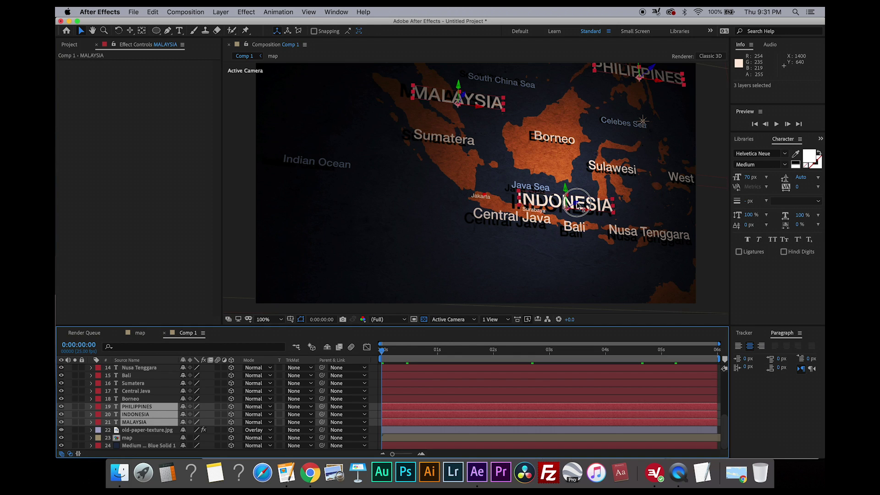
left_click_drag(578, 206, 585, 307)
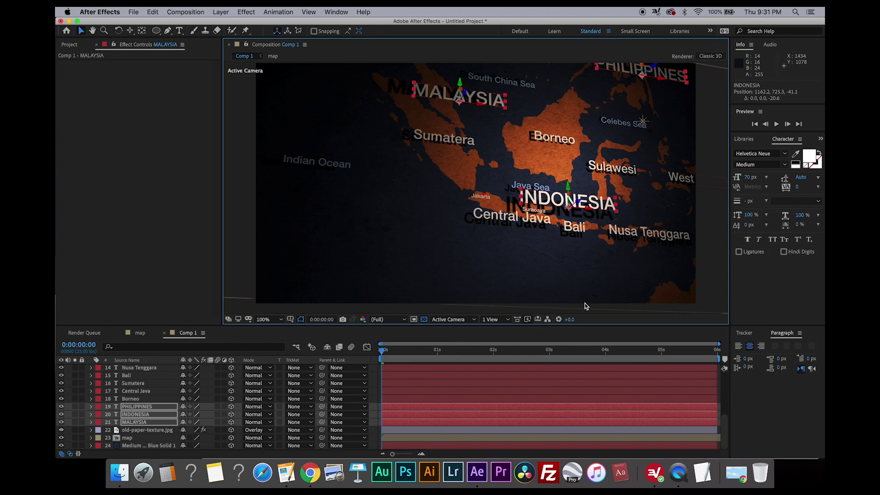
left_click(380, 353)
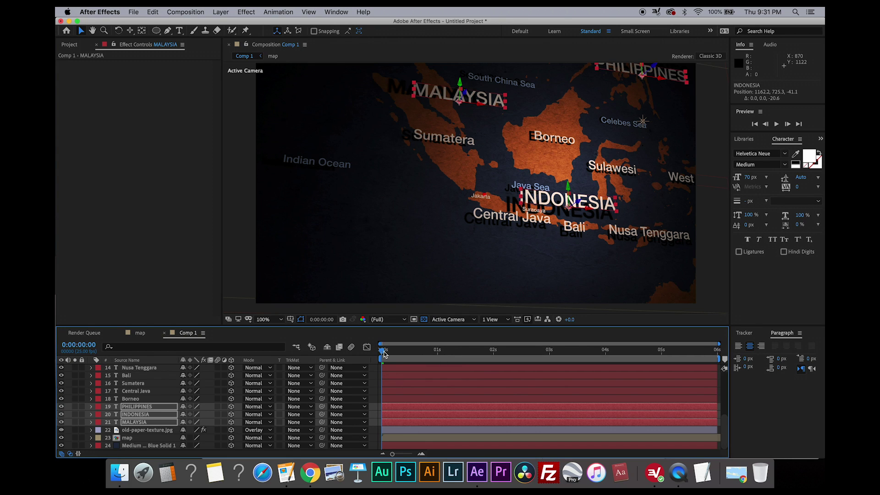
left_click(131, 399)
Set Point Light 1's Shadow Diffusion to 100 pixels, after first trying 70.
left_click(129, 368)
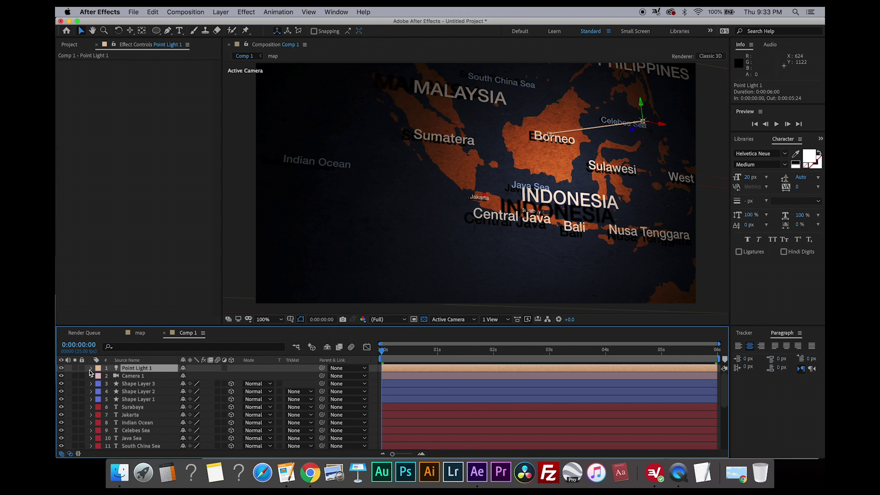
left_click(92, 369)
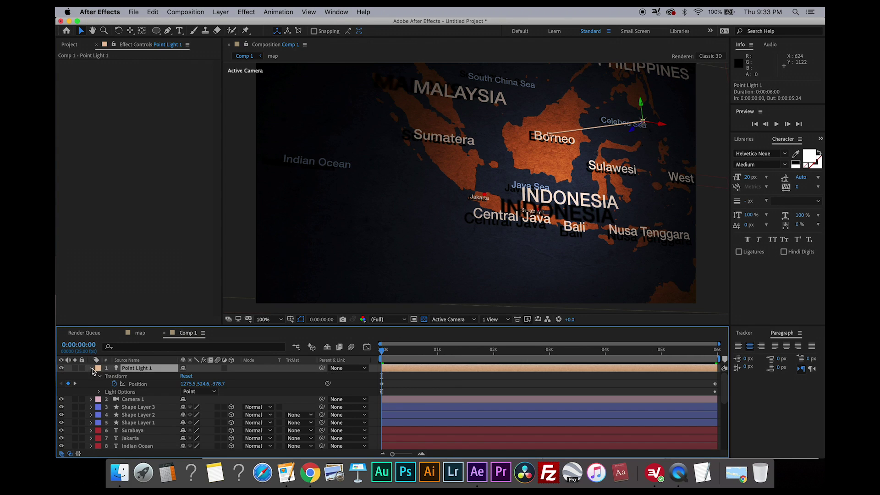
left_click(99, 392)
scroll(121, 405, "down", 3)
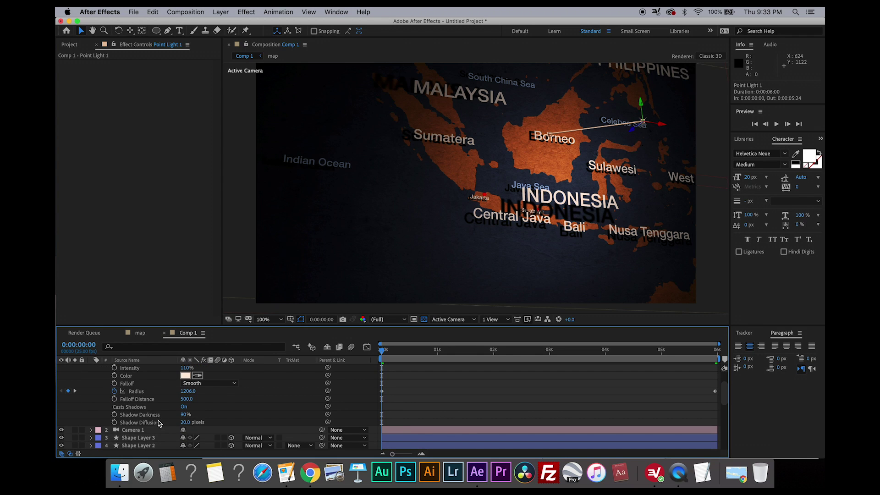
left_click(184, 423)
key("Return")
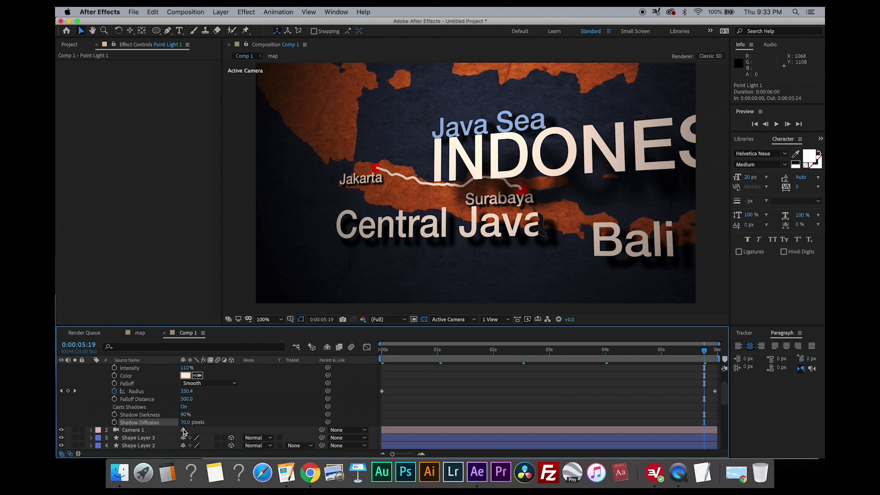
left_click(185, 423)
key("Return")
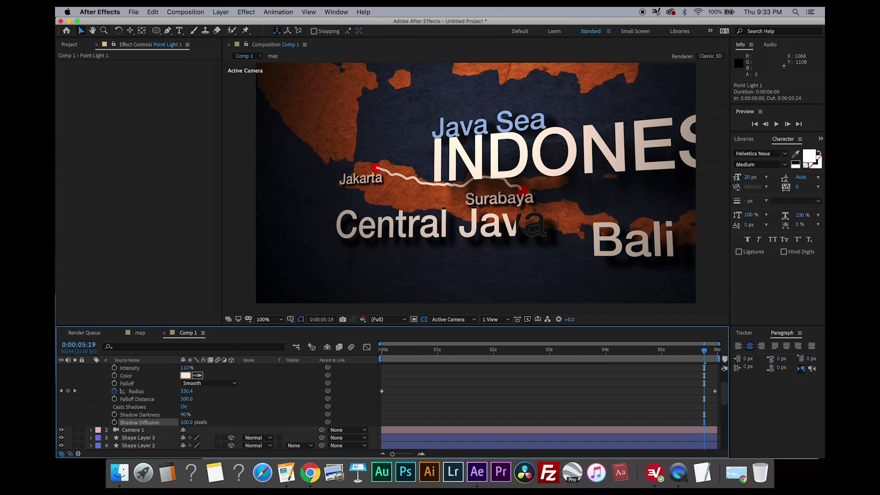
Move Shape Layer 3 below Shape Layer 1 and make Shape Layer 1 start at 0:00:01:12.
key("super+Left")
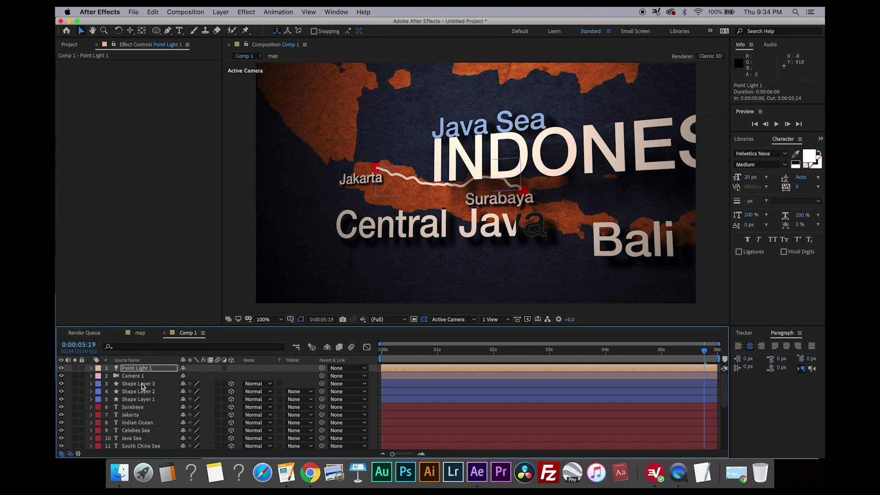
left_click(143, 385)
left_click_drag(143, 386, 142, 403)
left_click(423, 392)
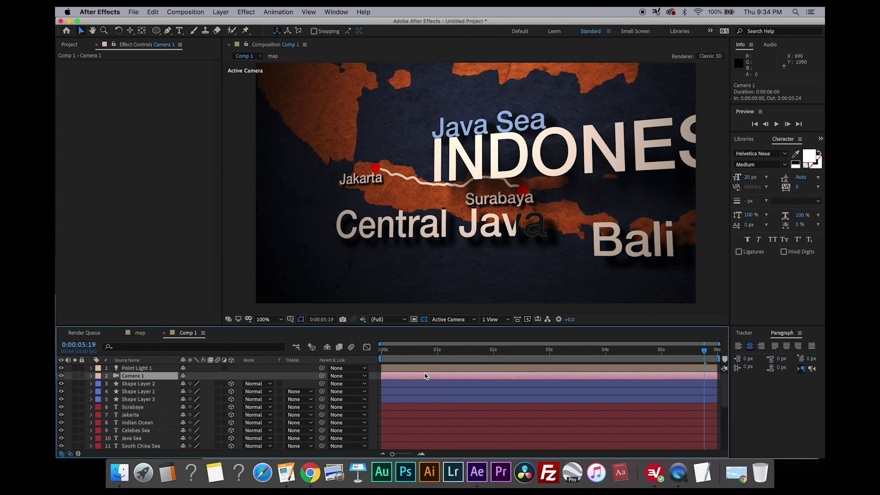
key("j")
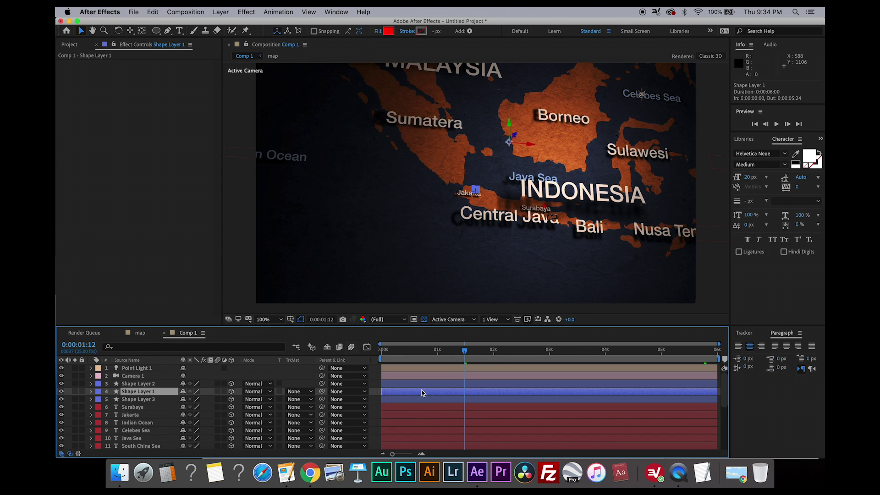
left_click_drag(438, 393, 465, 393)
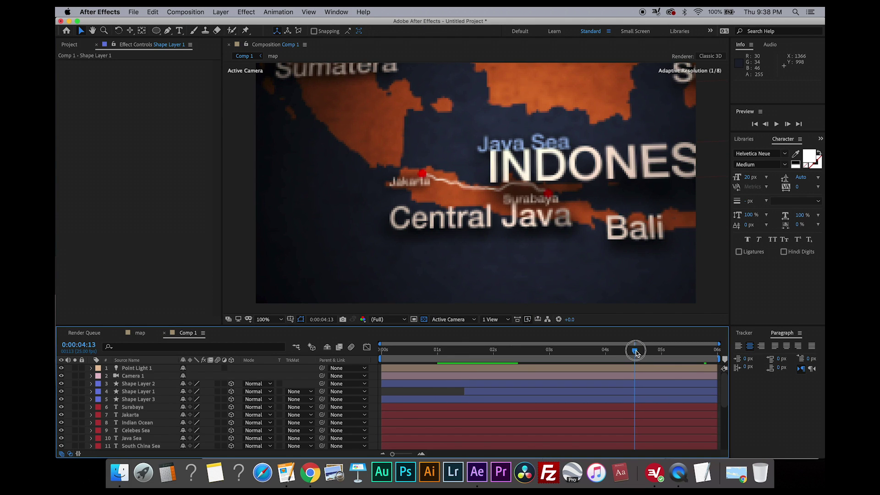
Make Shape Layer 2, the Surabaya dot, start around 0:00:04:11.
left_click_drag(636, 352, 637, 353)
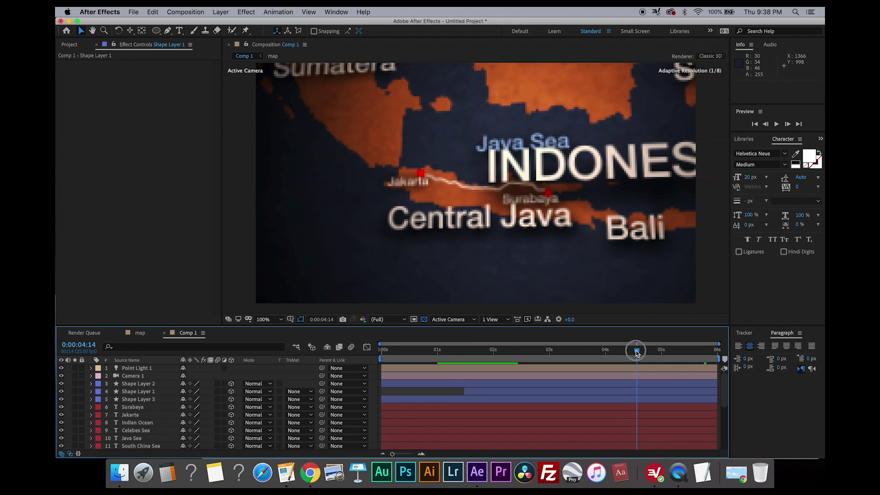
left_click(504, 385)
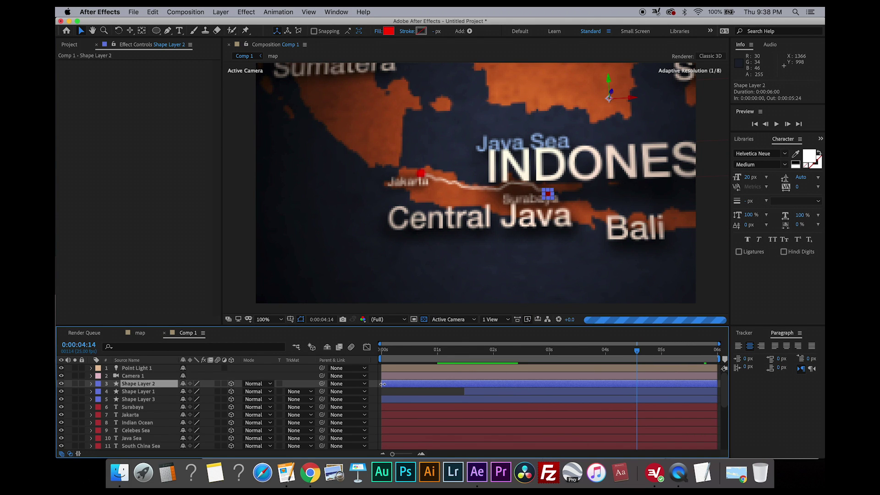
left_click_drag(382, 384, 638, 385)
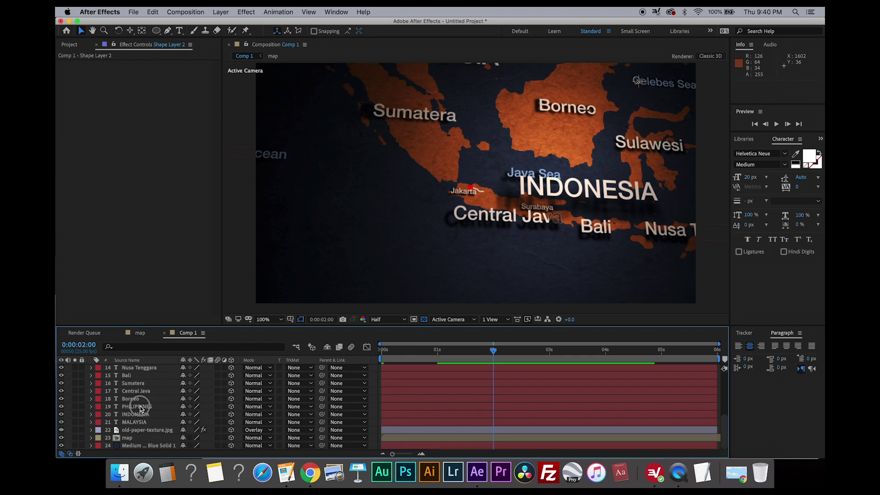
Keyframe PHILIPPINES, INDONESIA and MALAYSIA opacity at 2s and lower it around 0:00:03:13.
left_click(140, 407)
left_click(139, 423, "shift")
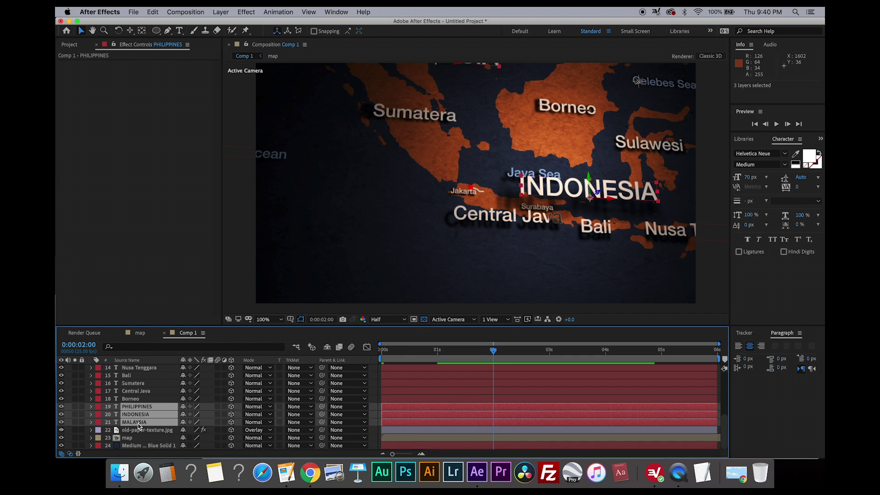
key("t")
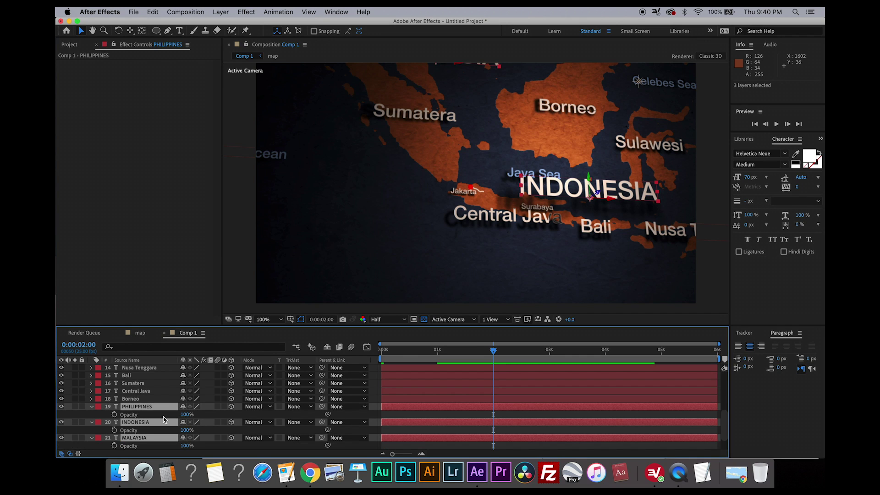
scroll(148, 417, "down", 3)
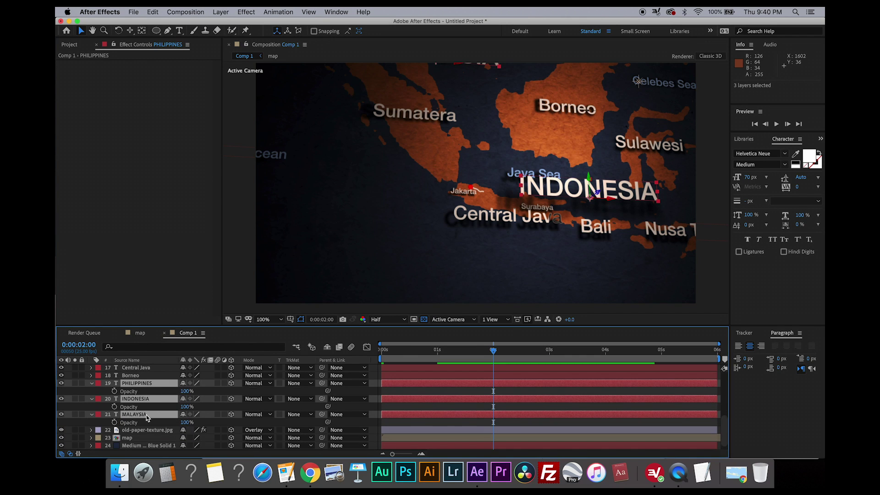
left_click(114, 392)
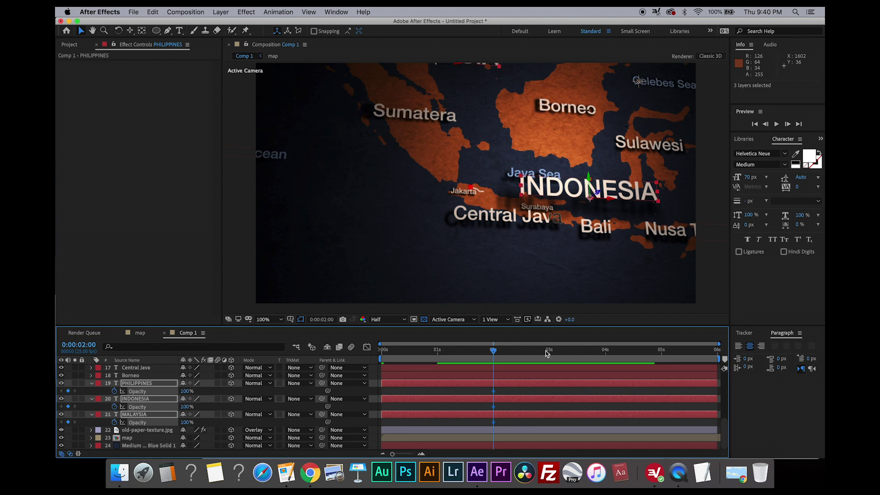
left_click_drag(575, 353, 579, 353)
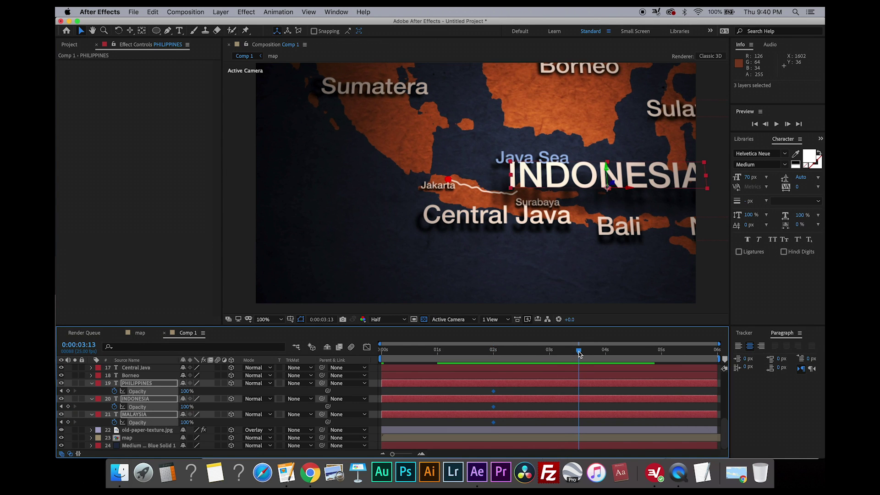
left_click_drag(185, 394, 118, 393)
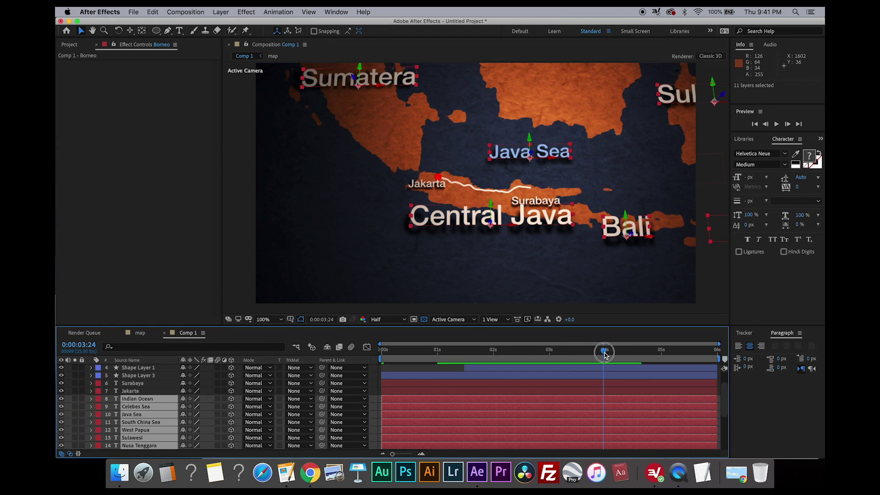
Fade the place-name labels from 0:00:03:12 to 0% at 0:00:05:00 and preview.
left_click_drag(605, 353, 578, 354)
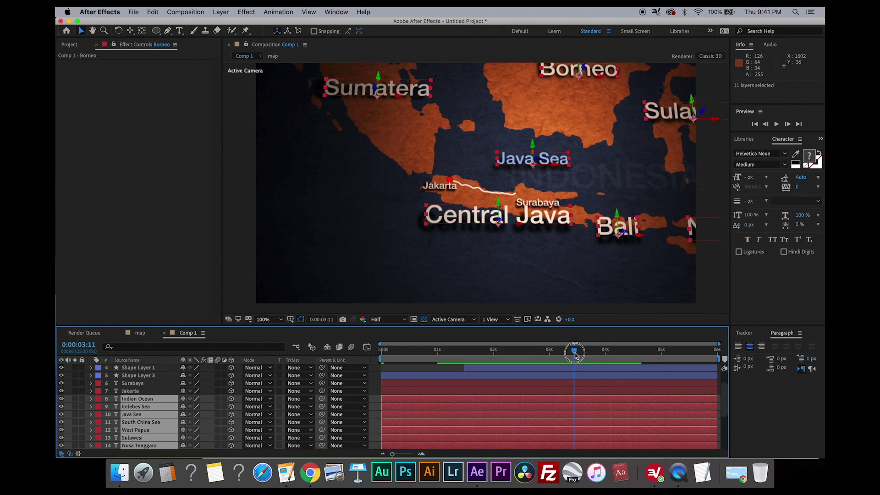
left_click_drag(576, 355, 577, 354)
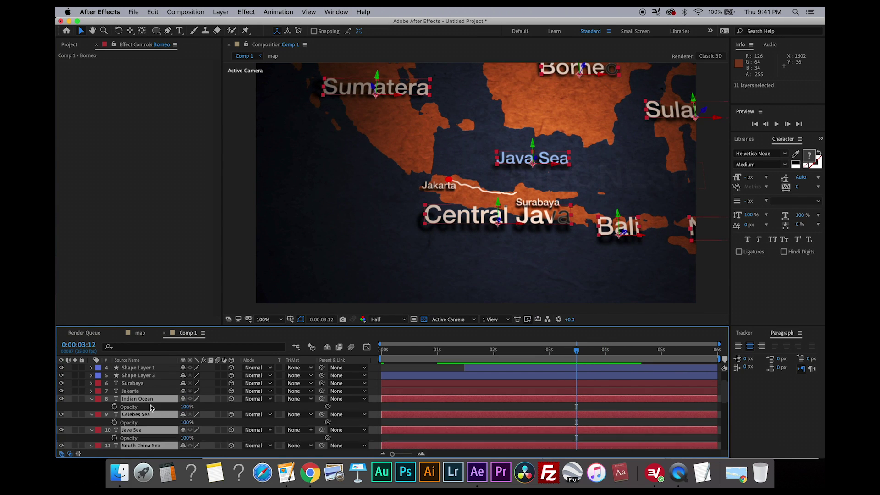
key("t")
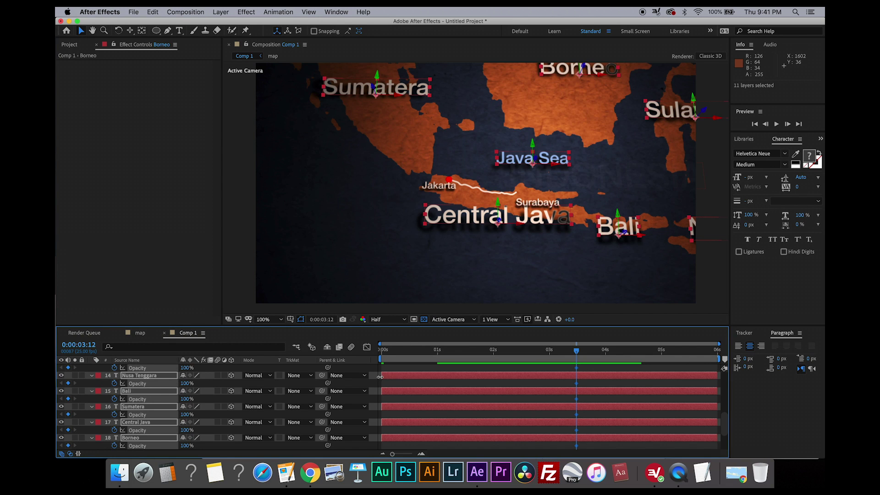
left_click_drag(595, 358, 662, 356)
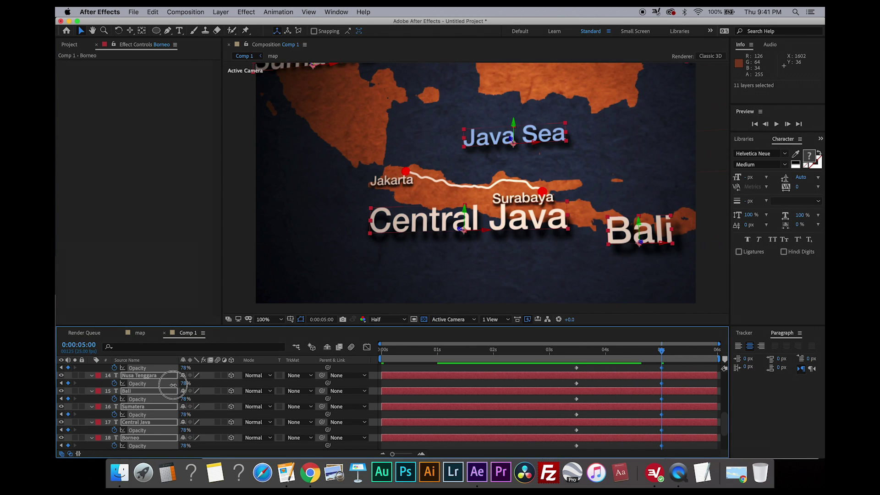
left_click_drag(186, 384, 131, 386)
key("space")
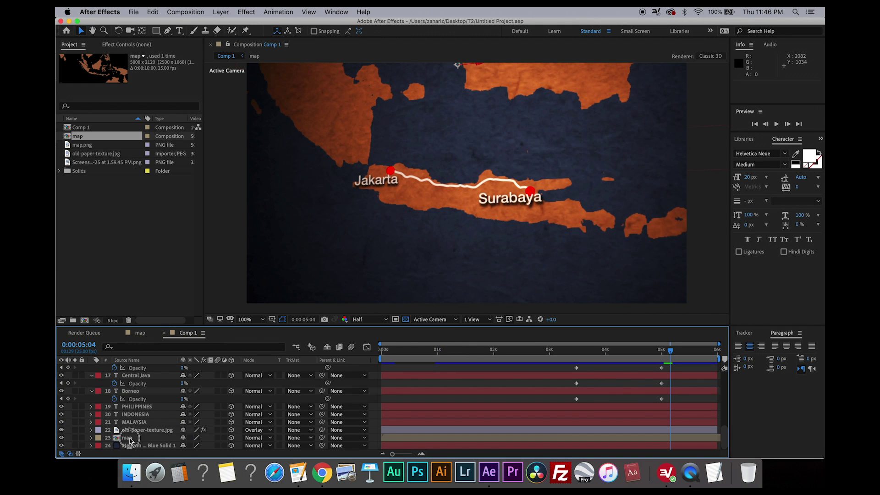
Add an Inner Glow to the map layer with size 65 and 30% opacity.
left_click(128, 439)
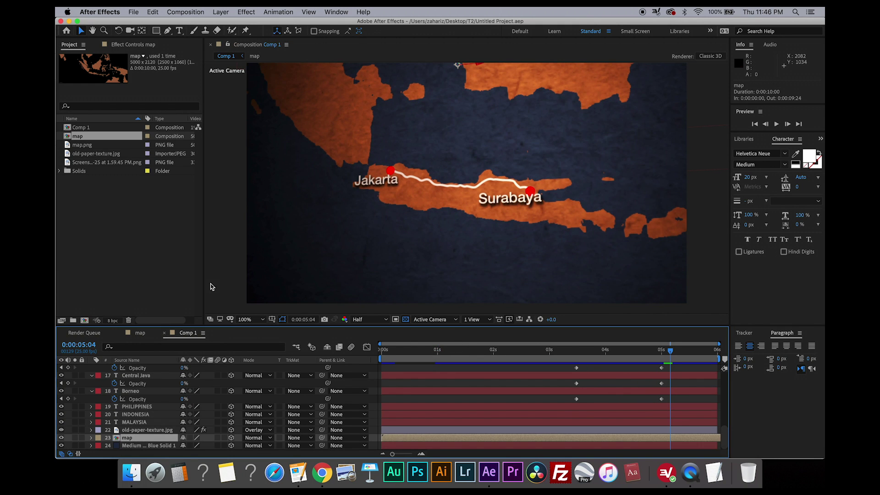
left_click(224, 12)
mouse_move(265, 222)
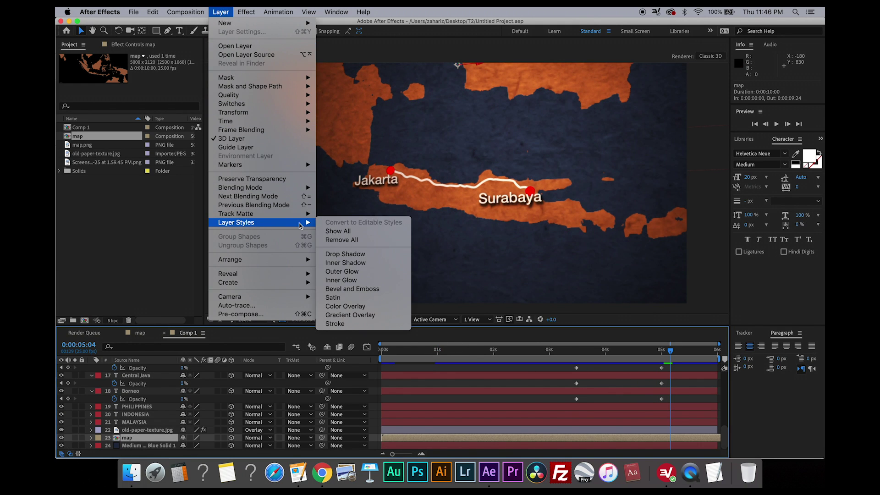
left_click(355, 280)
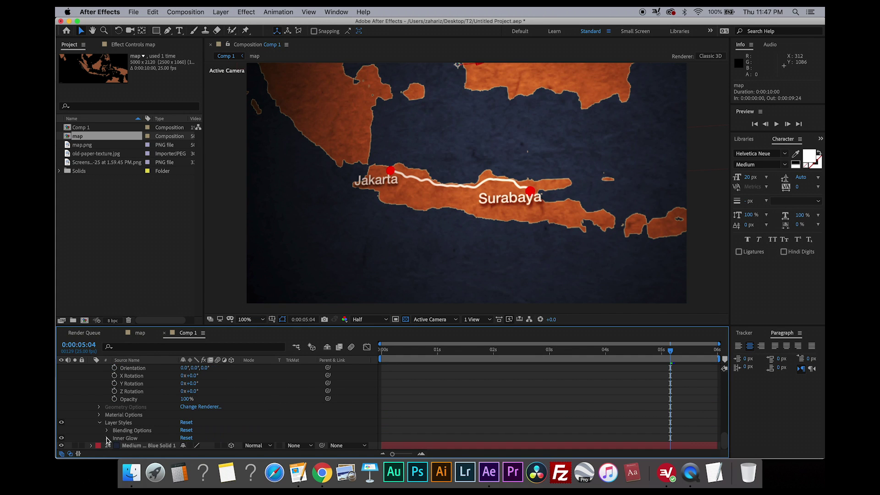
scroll(182, 426, "down", 3)
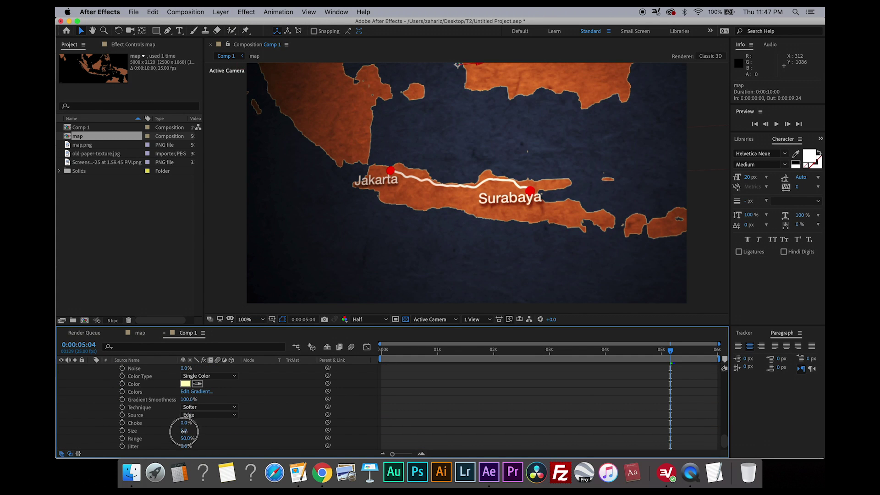
left_click_drag(185, 431, 211, 428)
left_click(496, 351)
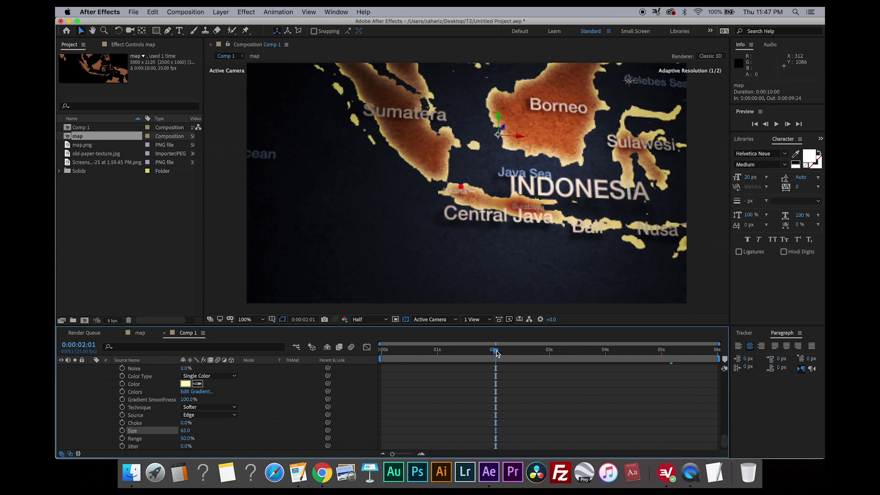
scroll(182, 376, "up", 2)
left_click_drag(185, 376, 157, 375)
left_click_drag(469, 350, 404, 351)
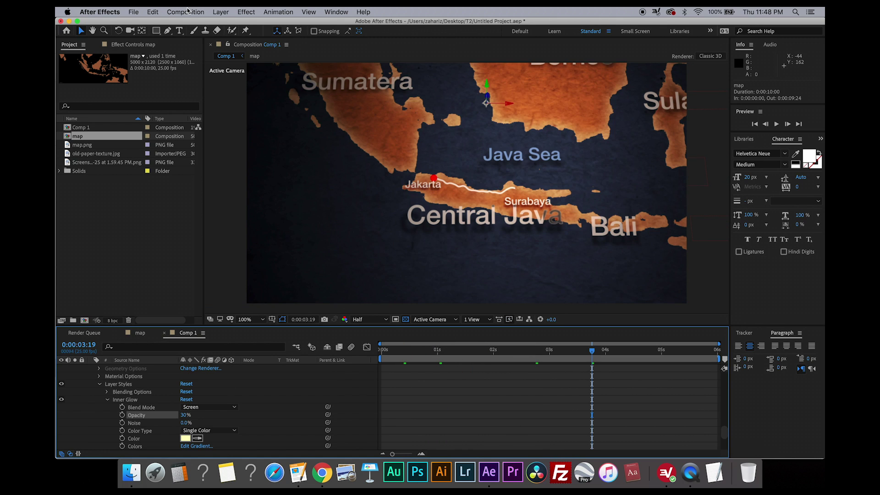
Add a Drop Shadow to the map layer and increase its size.
left_click(221, 12)
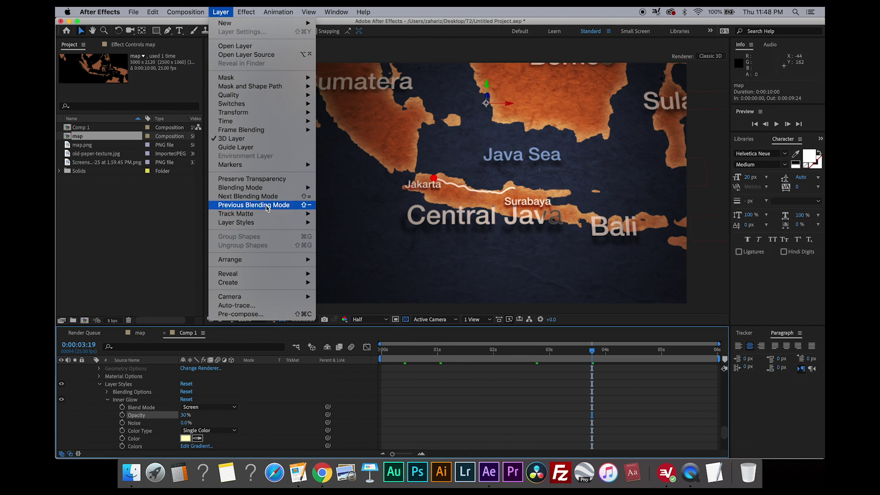
mouse_move(266, 222)
left_click(355, 255)
left_click(108, 401)
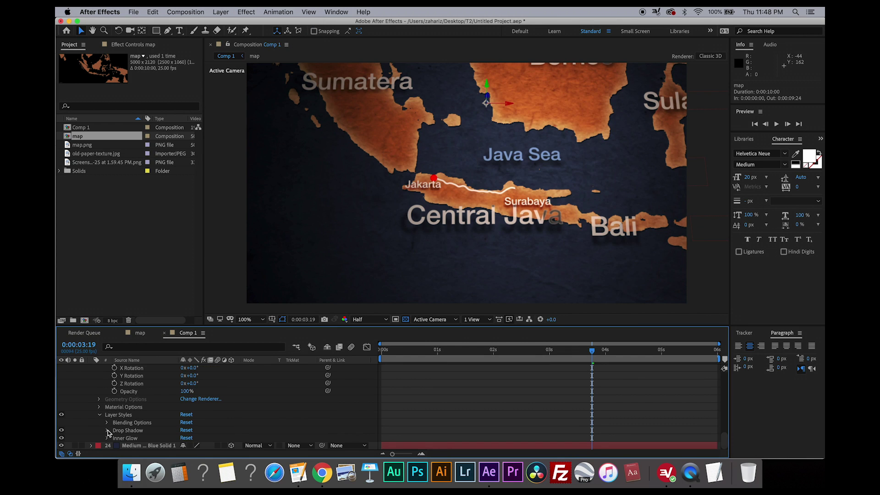
scroll(109, 436, "down", 2)
left_click_drag(184, 431, 198, 415)
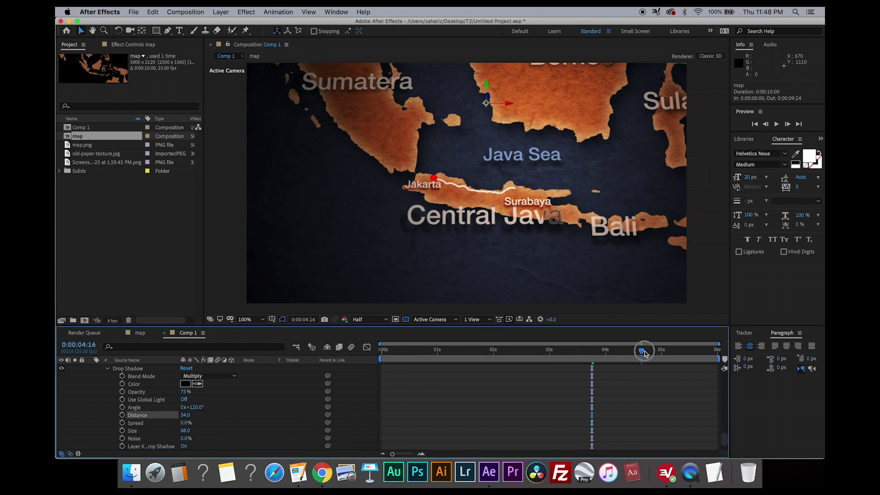
Give Shape Layer 3's route line an Outer Glow of size 20 at 90% opacity, then preview.
left_click_drag(646, 354, 666, 352)
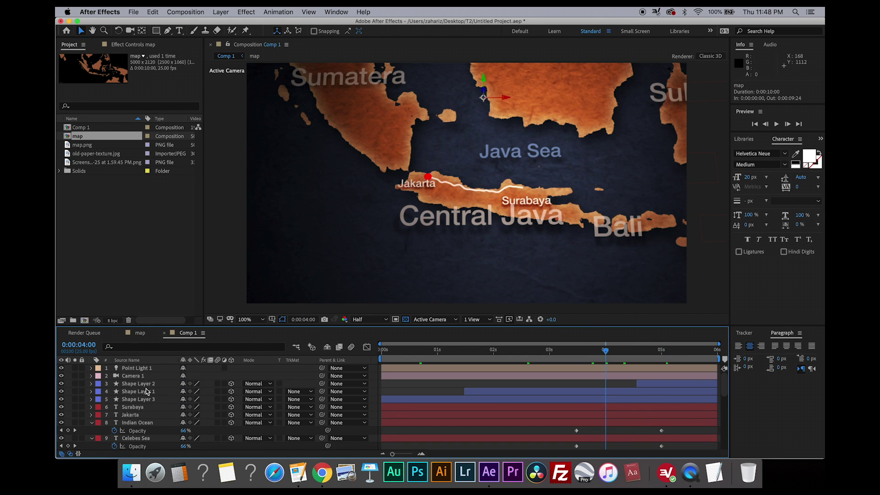
left_click(138, 399)
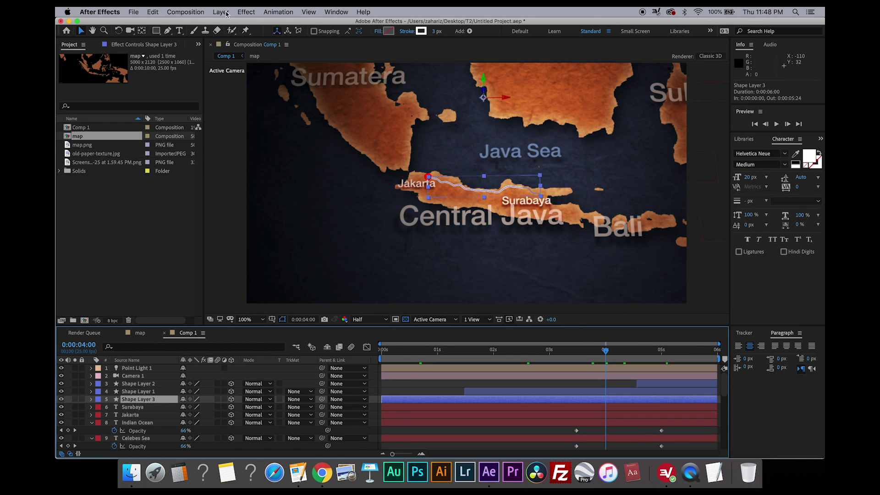
left_click(226, 13)
mouse_move(236, 222)
left_click(360, 272)
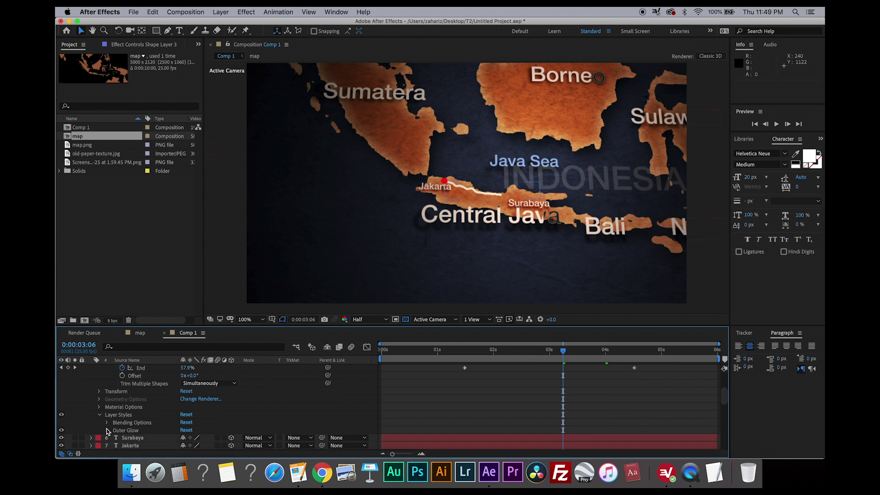
scroll(192, 426, "down", 3)
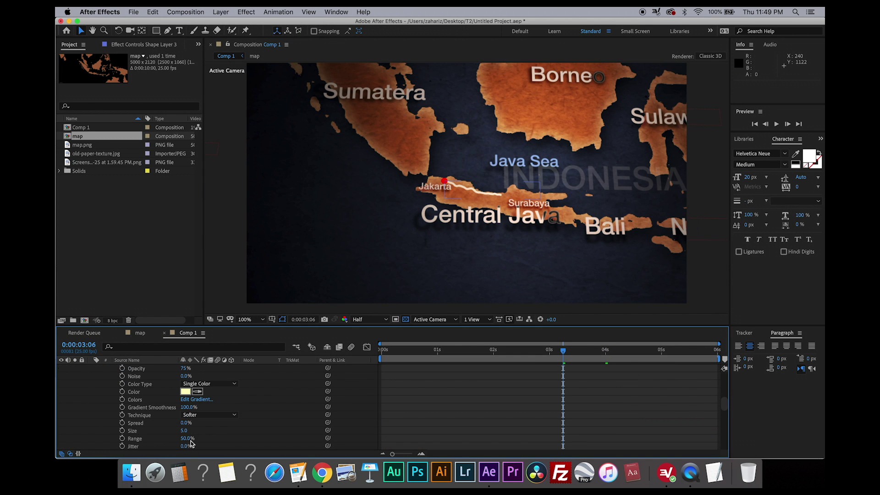
left_click_drag(185, 434, 197, 432)
left_click(186, 368)
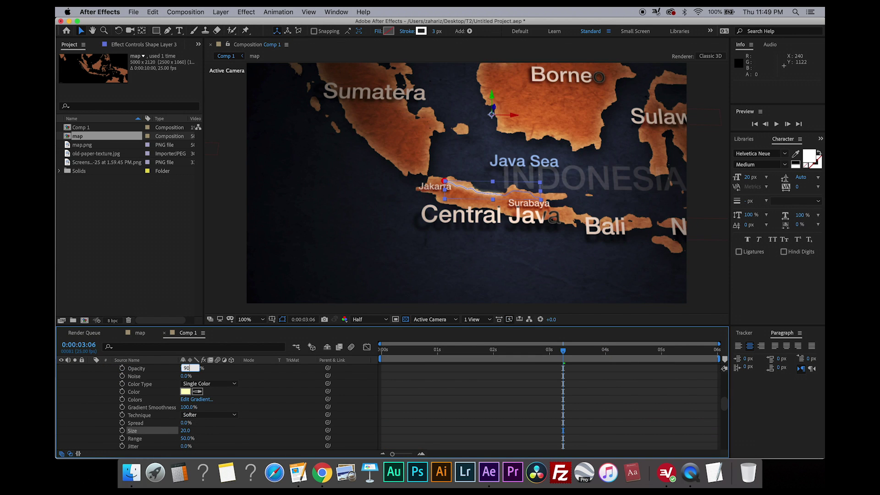
key("Return")
key("space")
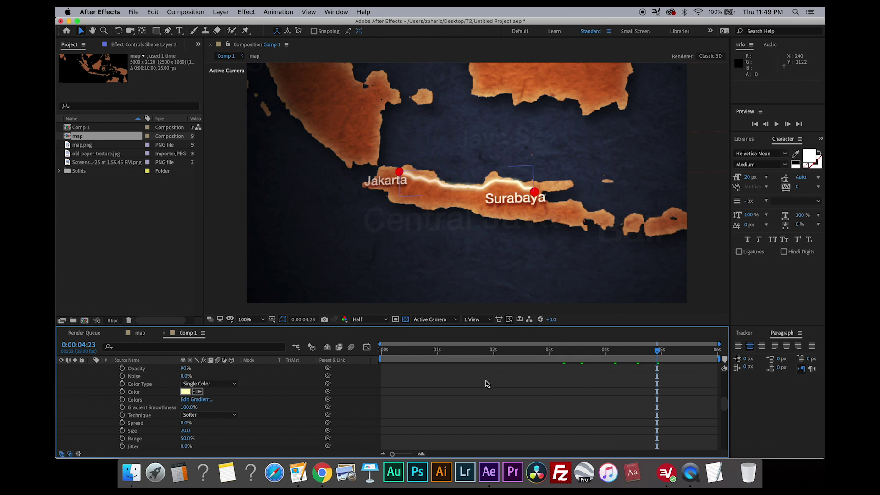